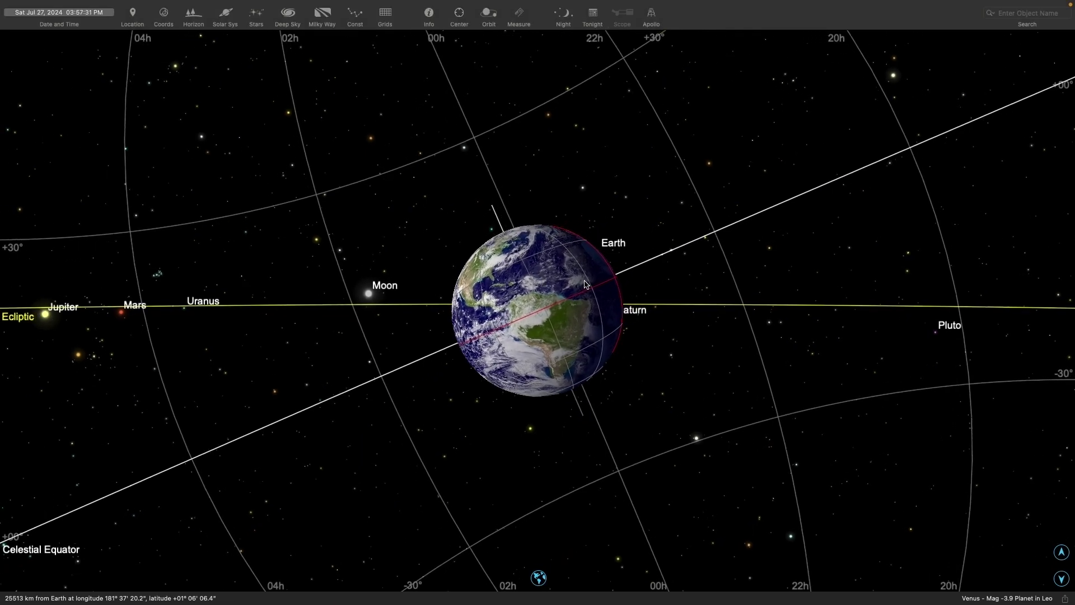
Orbit the view around Earth until the viewing latitude reads about +16°
{"action": "left_click_drag", "start_coordinate": [585, 285], "coordinate": [489, 332]}
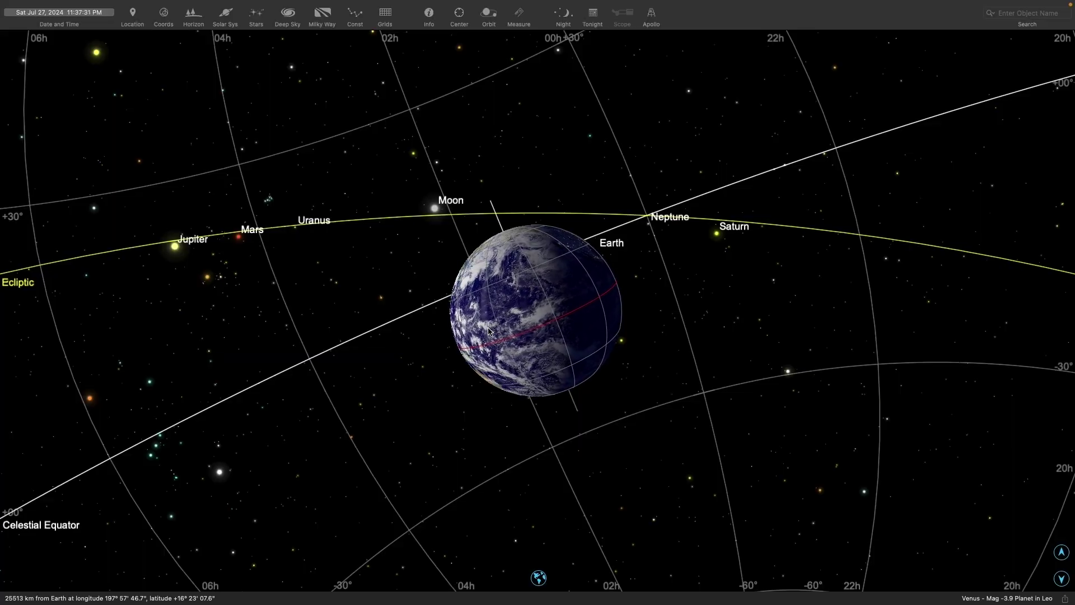
Orbit further to latitude about +21°, with Africa and Europe facing the viewer
{"action": "left_click_drag", "start_coordinate": [701, 177], "coordinate": [661, 192]}
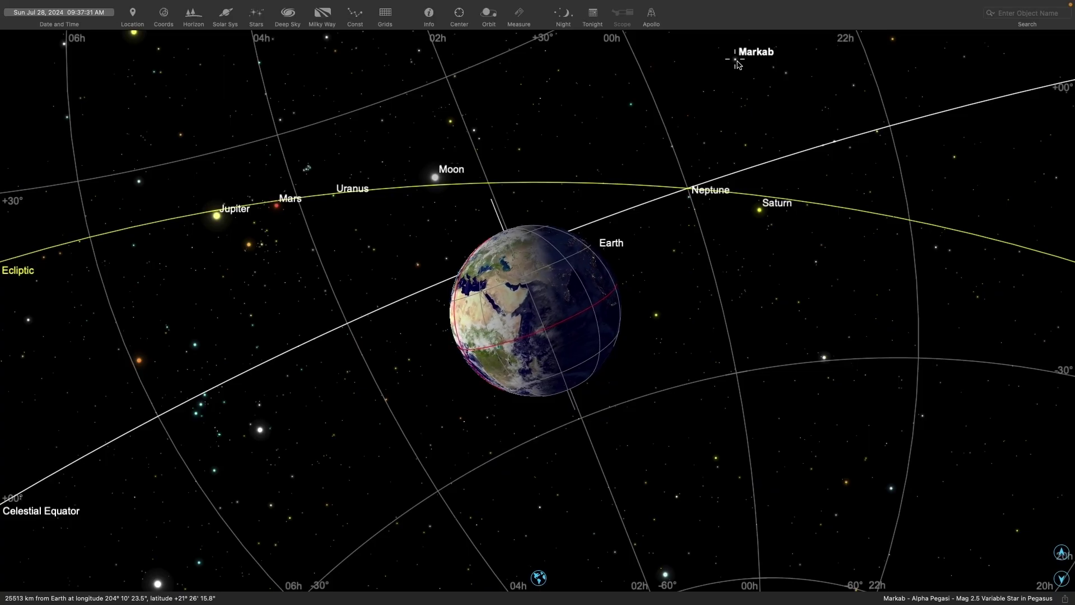
Open Markab's Info panel and show its Data sheet of properties
{"action": "double_click", "coordinate": [736, 63]}
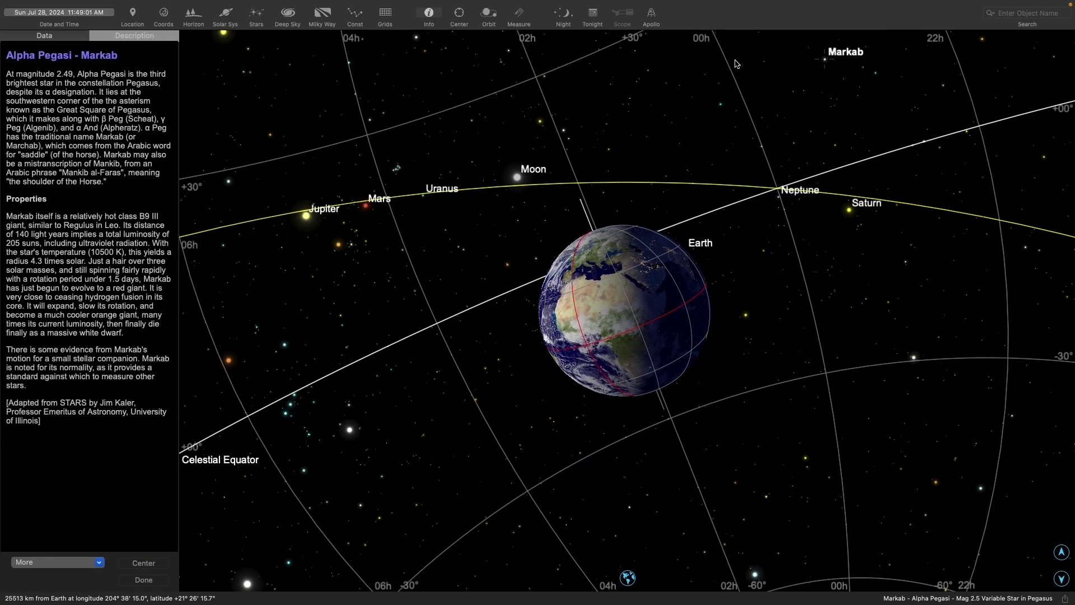
{"action": "left_click", "coordinate": [52, 38]}
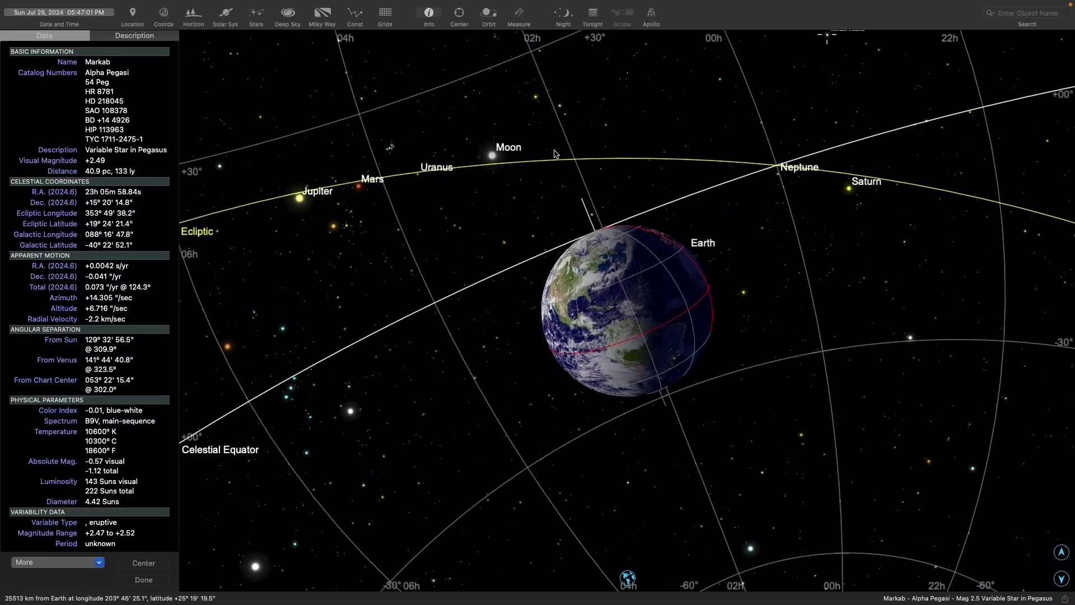
Orbit Earth to about latitude −51° and close Markab's Info panel
{"action": "left_click_drag", "start_coordinate": [555, 94], "coordinate": [659, 121]}
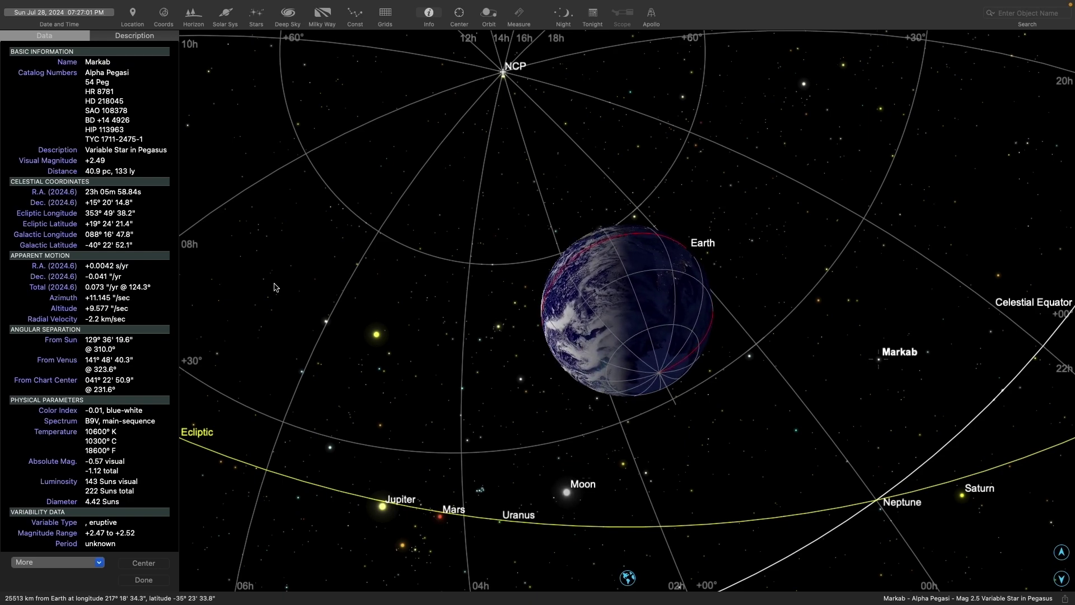
{"action": "left_click", "coordinate": [143, 580]}
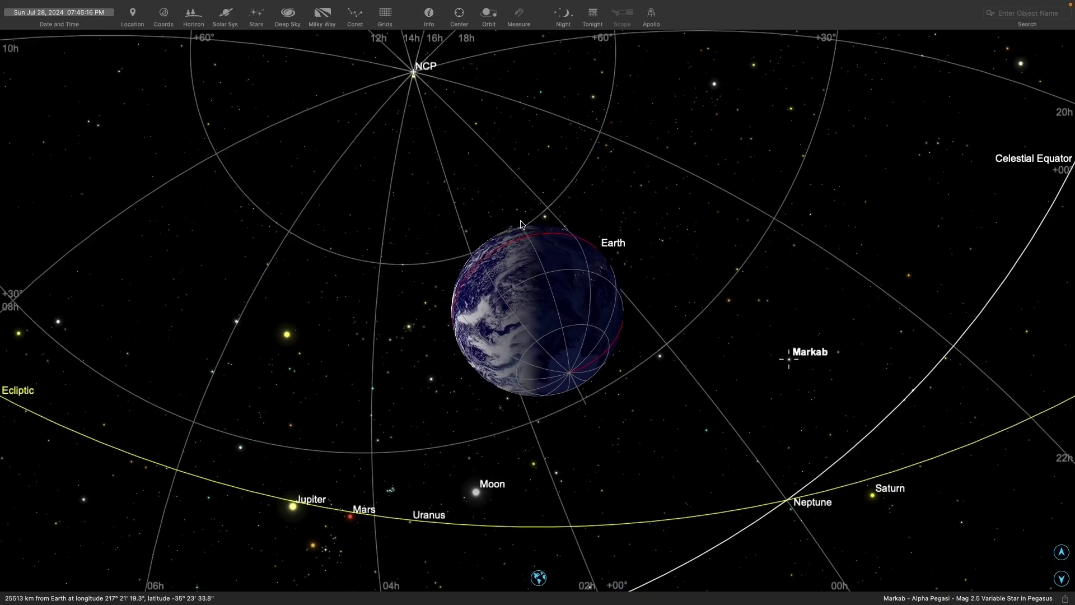
Bring up SkySafari's Date and Time panel from the toolbar
{"action": "left_click", "coordinate": [56, 18]}
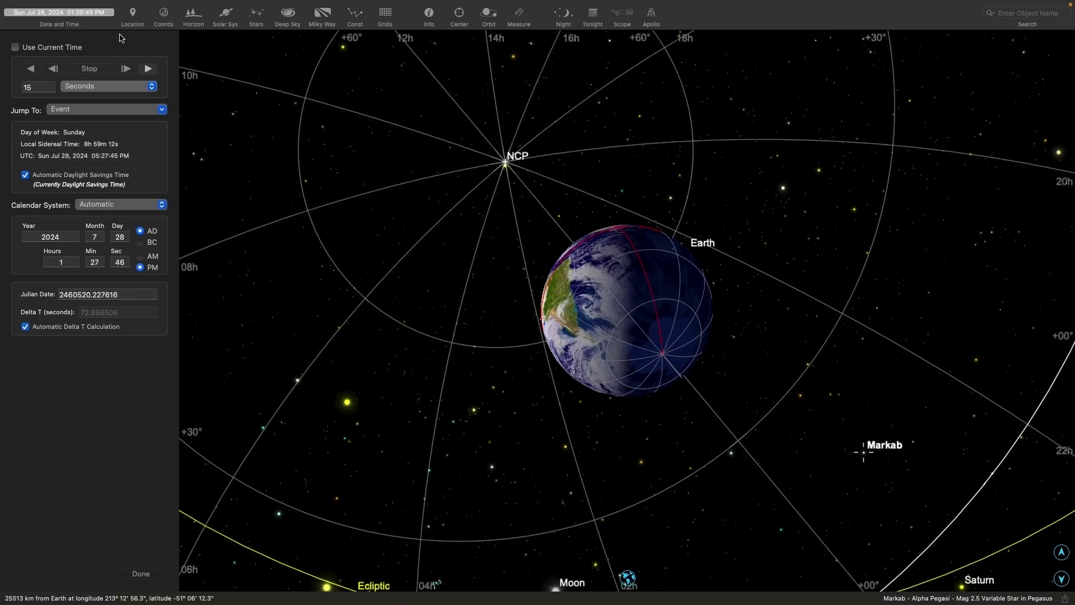
Enable Show Constellations and constellation Show Names in the Const settings
{"action": "left_click", "coordinate": [354, 15]}
{"action": "left_click", "coordinate": [68, 65]}
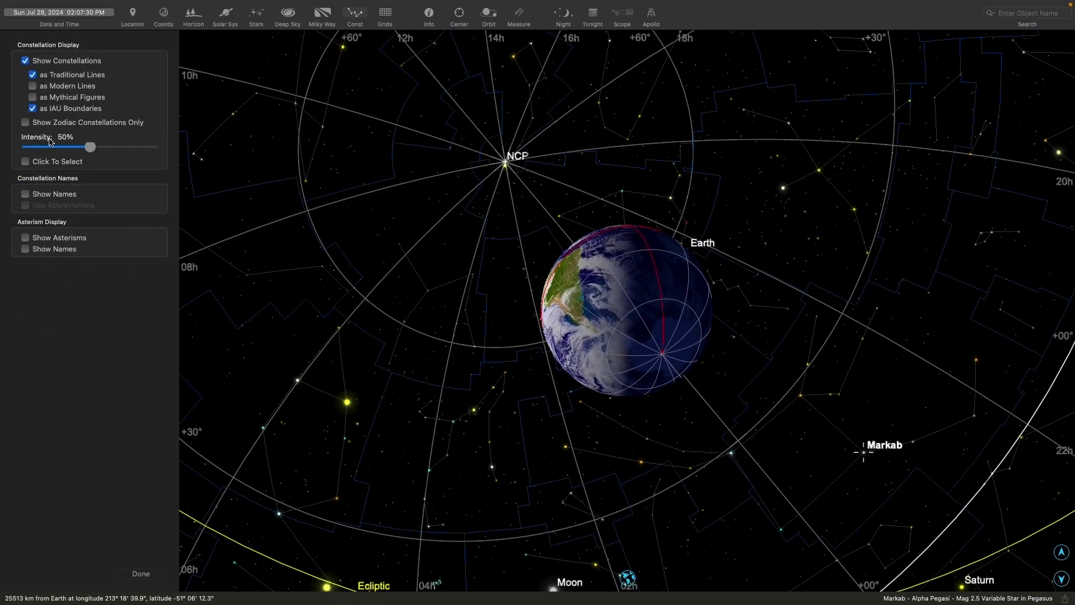
{"action": "left_click", "coordinate": [51, 196]}
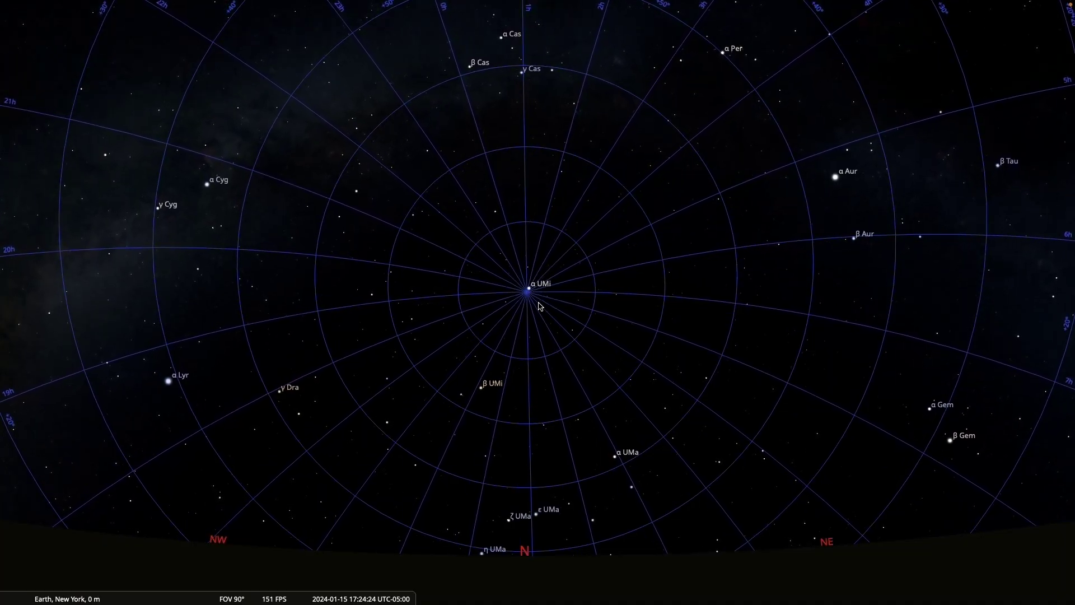
Select Polaris, toggle constellation lines, names and boundaries, then hide names and lines
{"action": "left_click", "coordinate": [529, 291]}
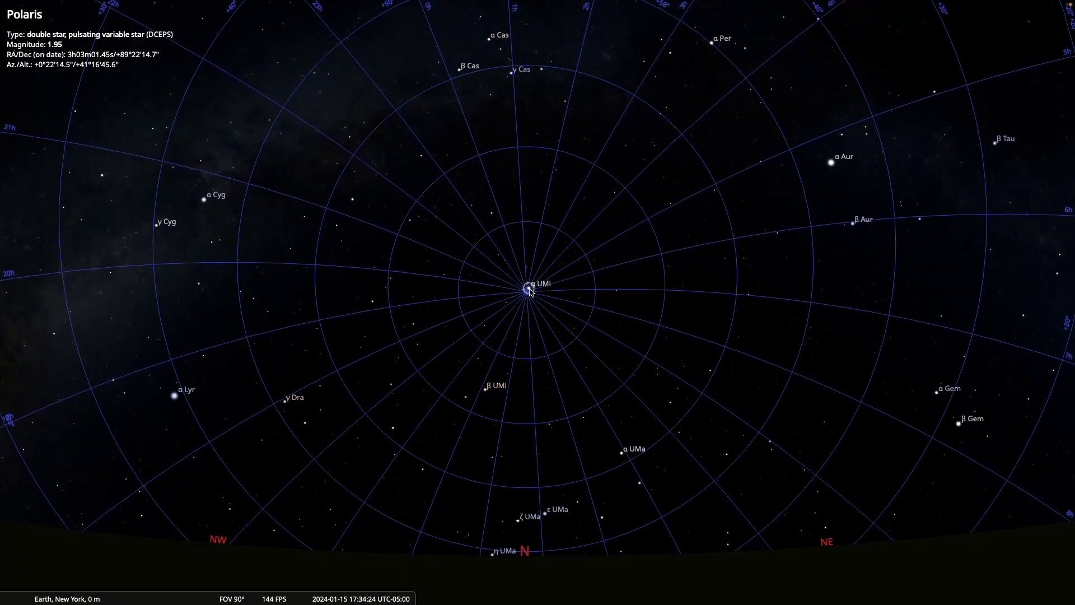
{"action": "key", "text": "c"}
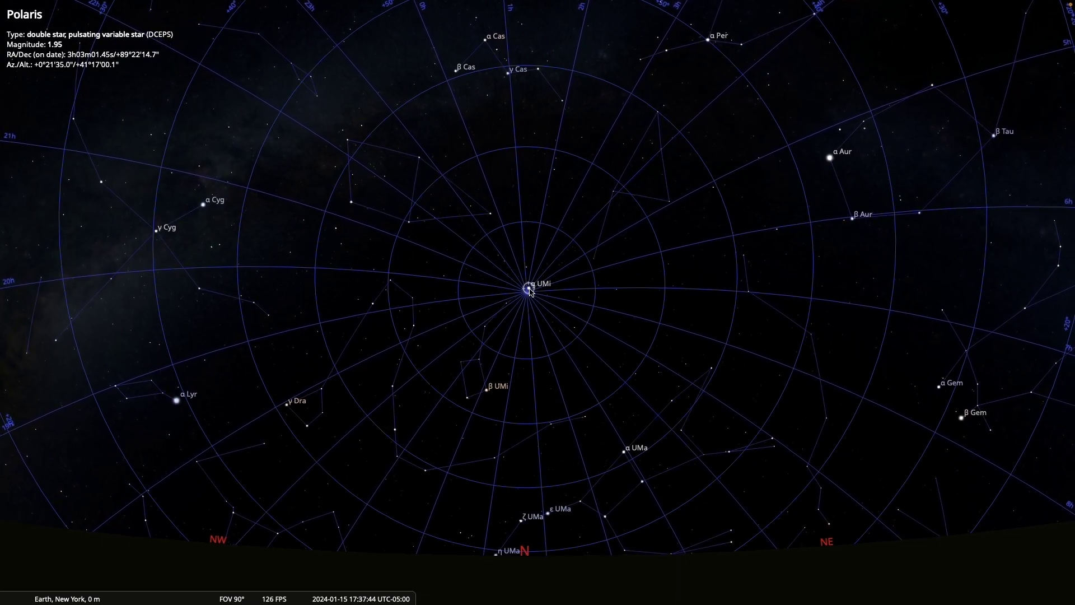
{"action": "key", "text": "v"}
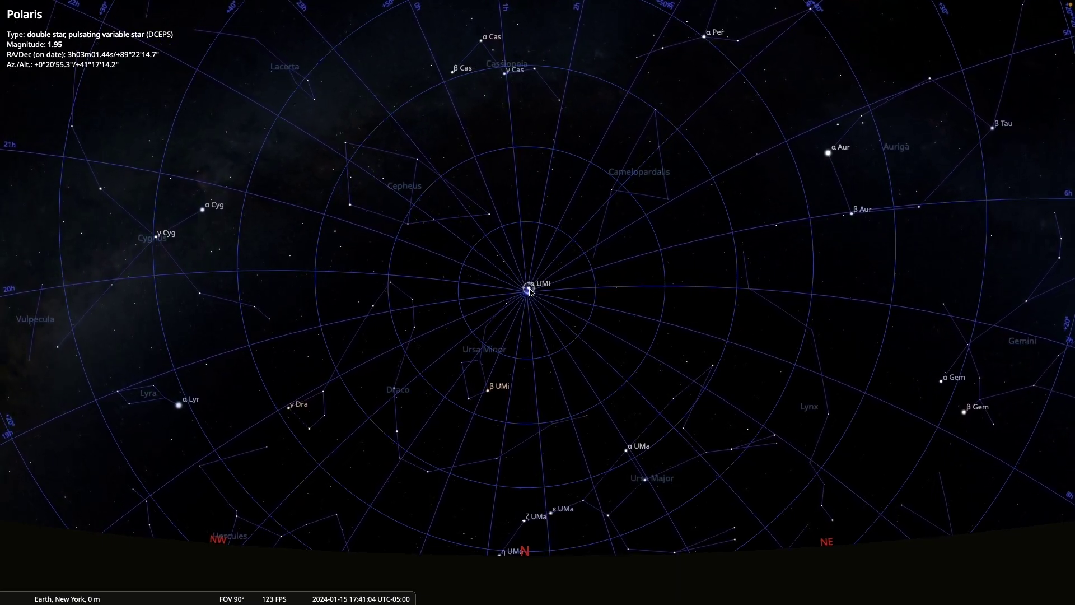
{"action": "key", "text": "b"}
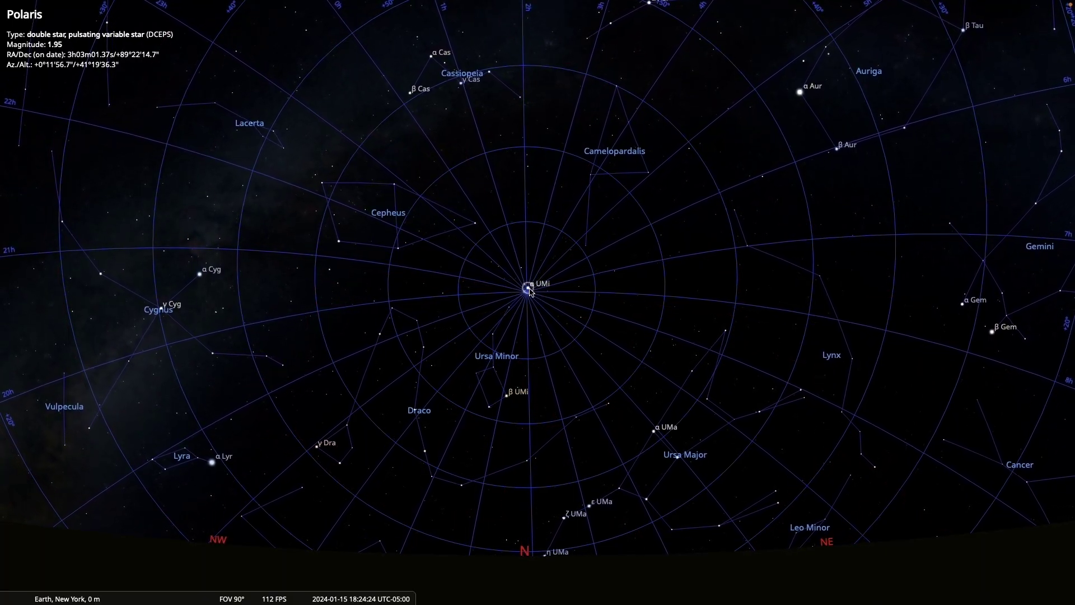
{"action": "key", "text": "v"}
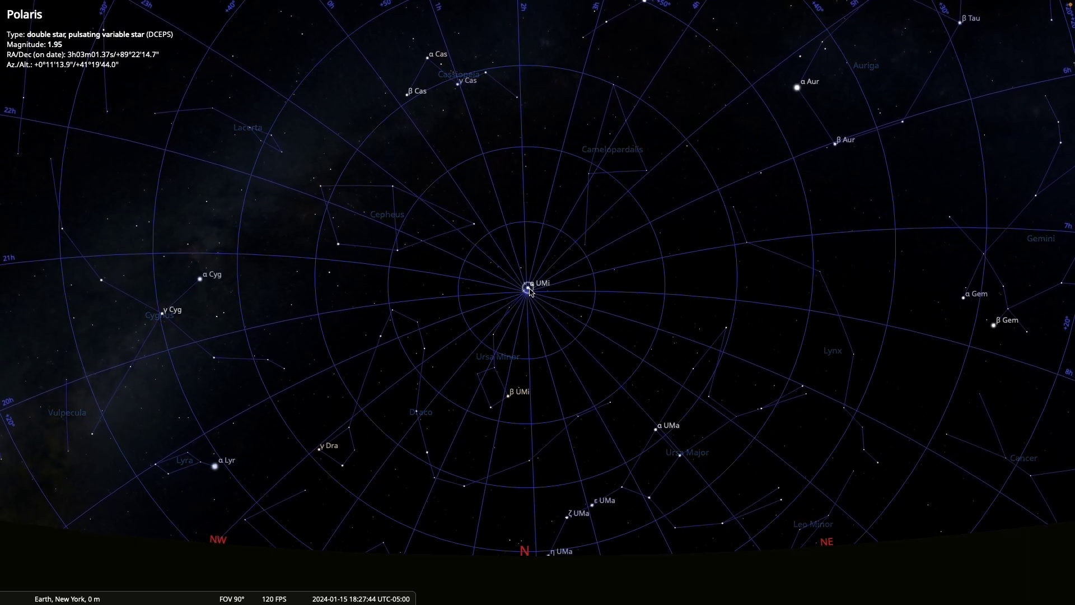
{"action": "key", "text": "c"}
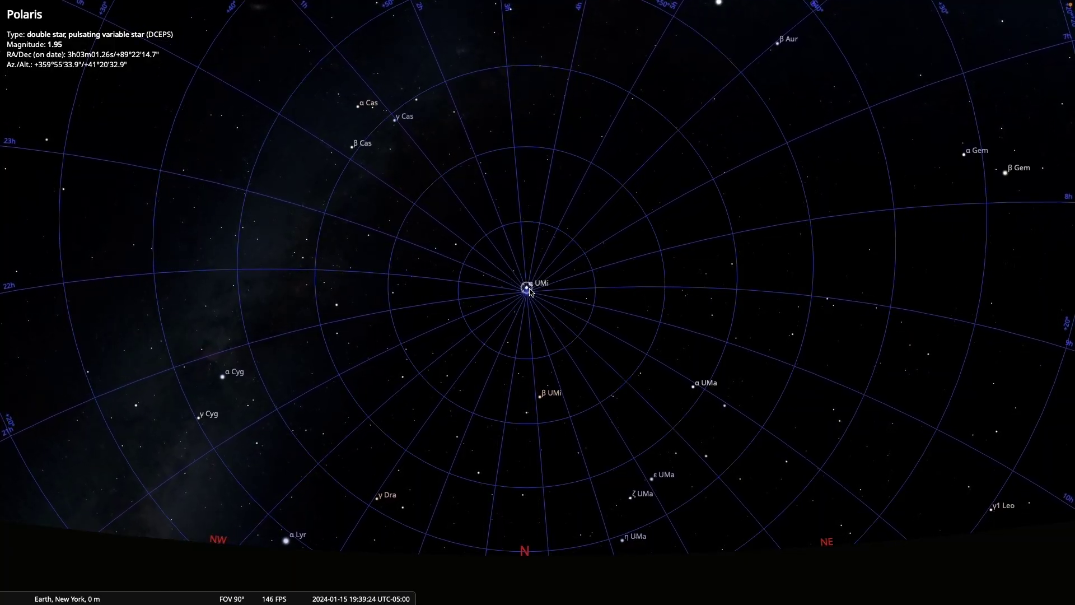
Speed up the time rate and pan the view east toward Gemini and Orion
{"action": "key", "text": "l"}
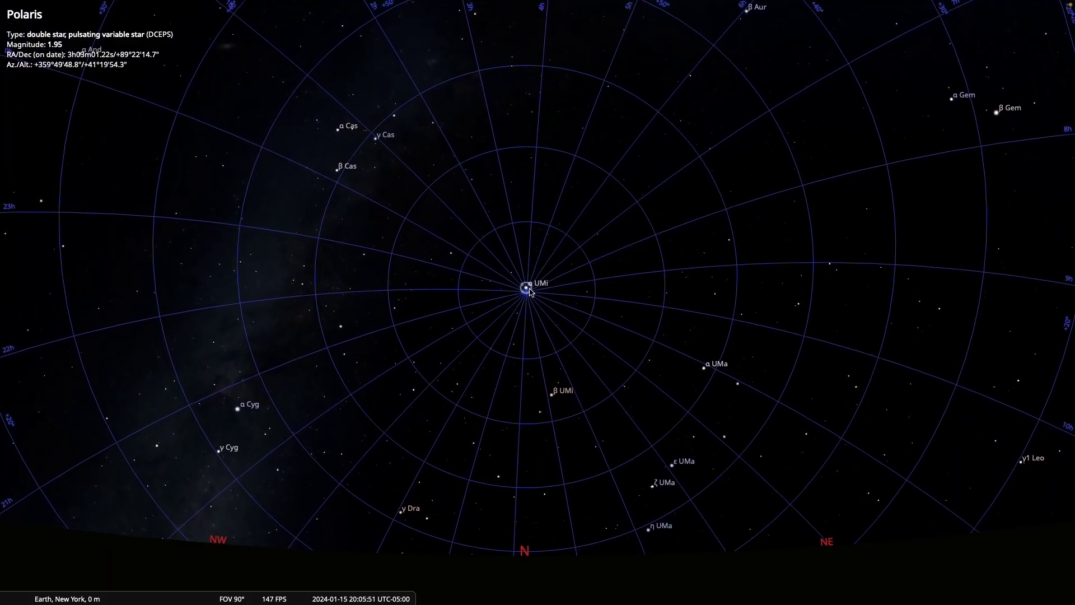
{"action": "key", "text": "Right"}
{"action": "key", "text": "Right"}
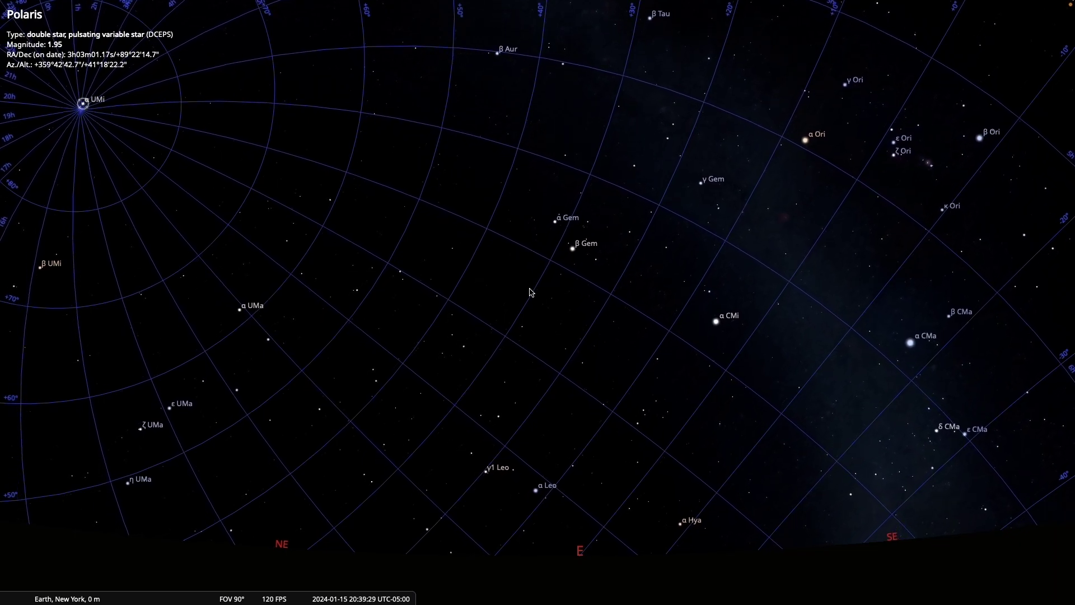
Pan the view from the south through west to the northwest until Polaris appears
{"action": "key", "text": "Right"}
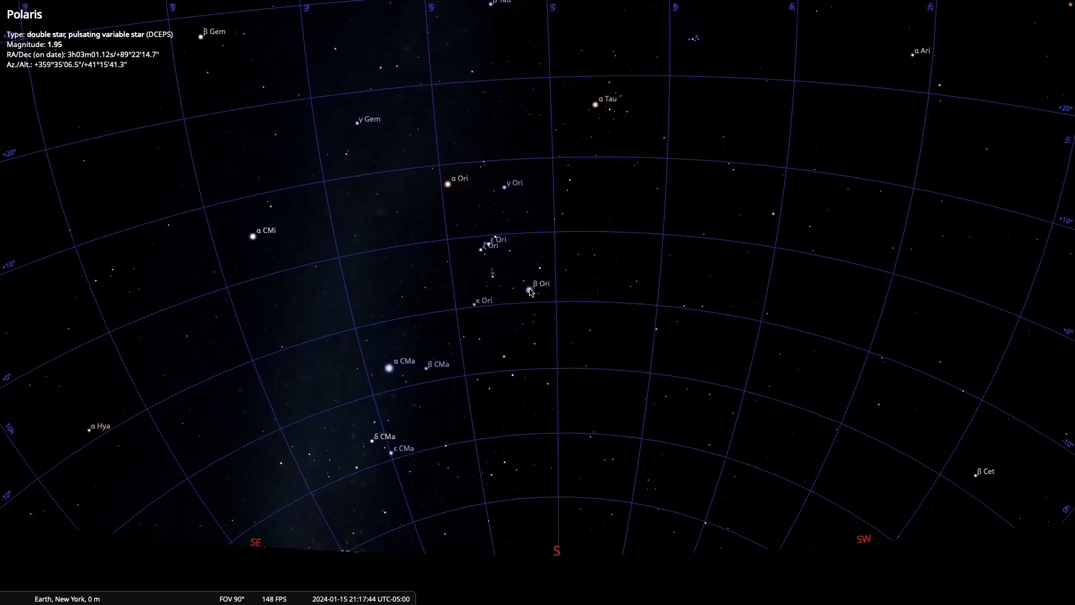
{"action": "key", "text": "Right"}
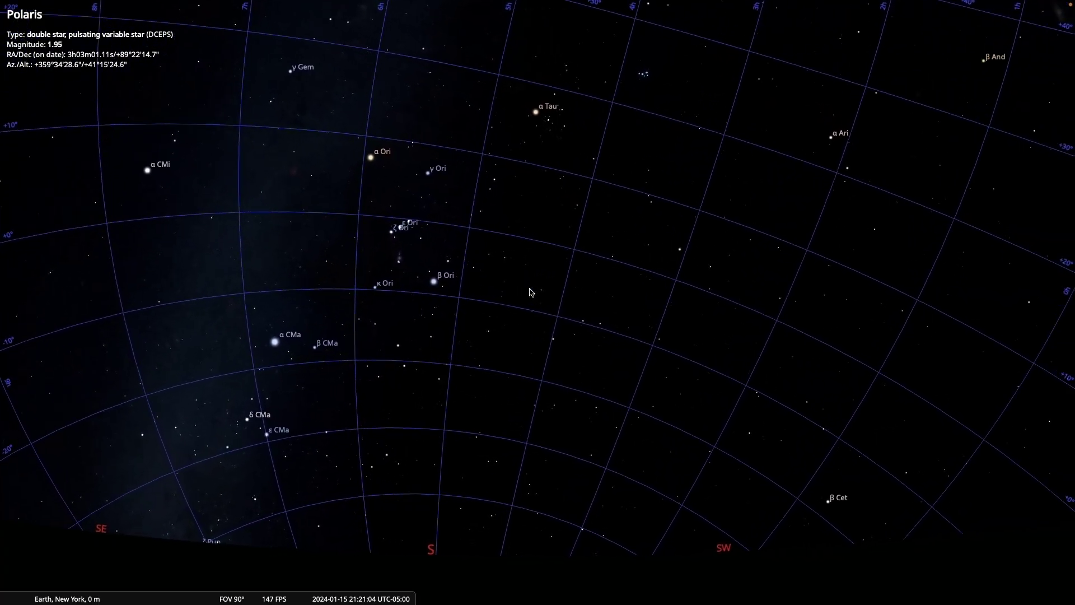
{"action": "key", "text": "Right"}
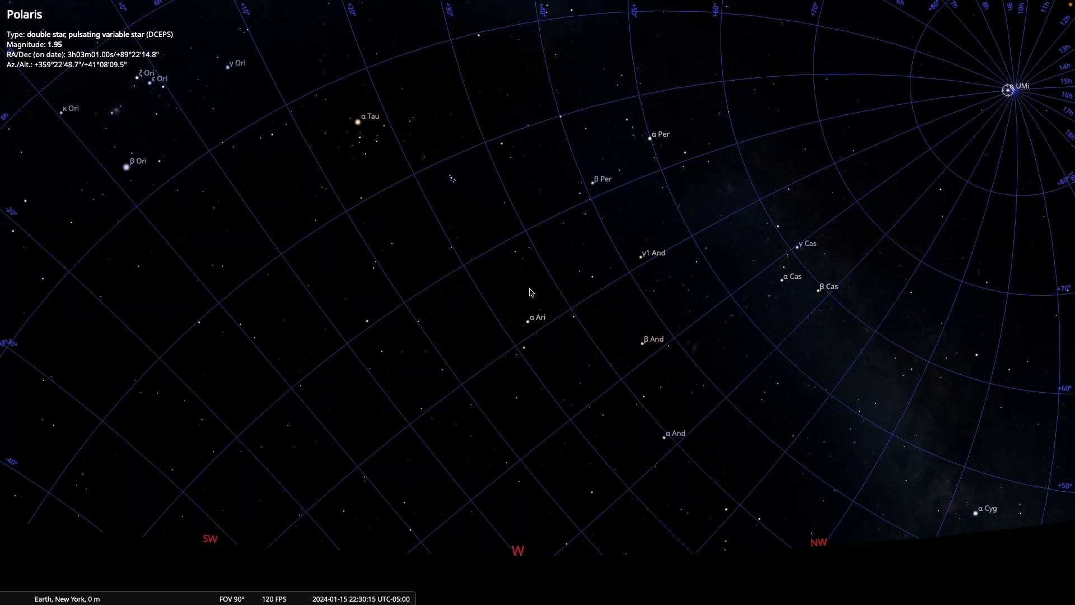
Centre on Polaris and set the observer latitude to 90° N in the Location window
{"action": "key", "text": "space"}
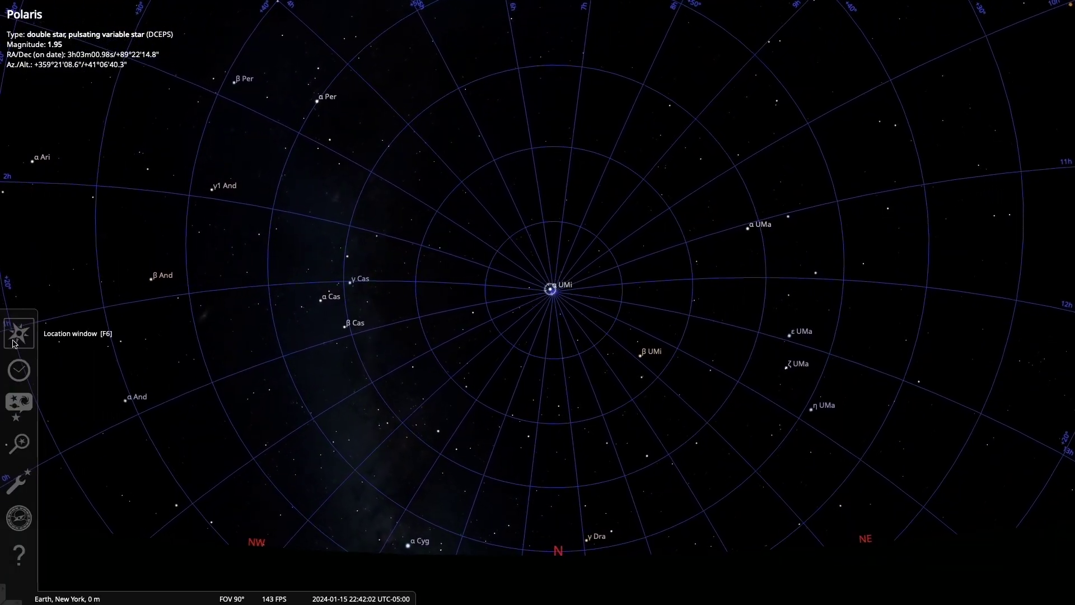
{"action": "left_click", "coordinate": [19, 329]}
{"action": "scroll", "coordinate": [806, 456], "scroll_direction": "up", "scroll_amount": 20}
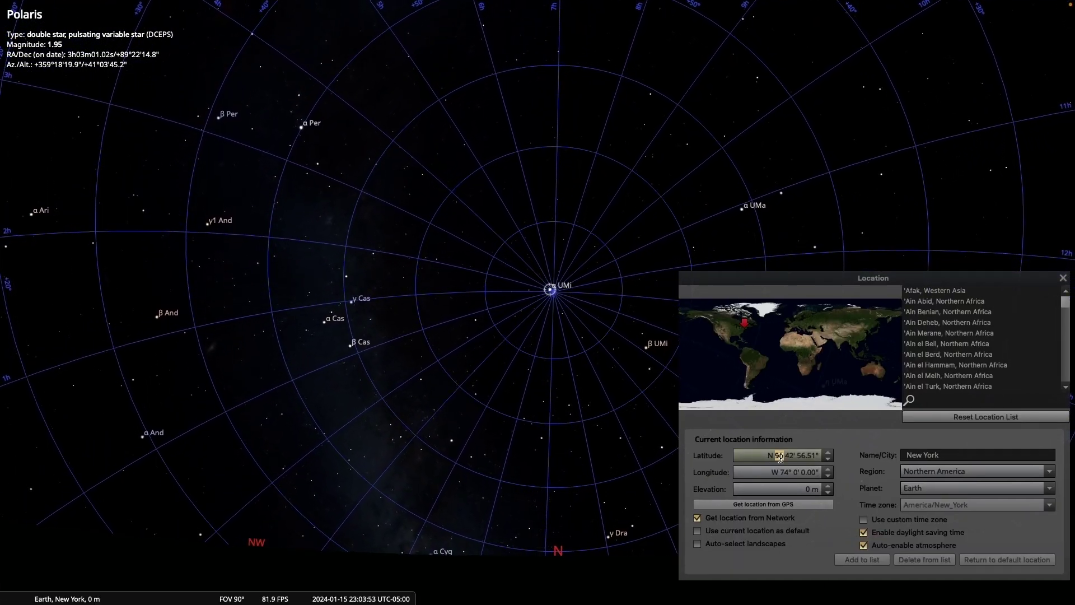
{"action": "scroll", "coordinate": [807, 456], "scroll_direction": "up", "scroll_amount": 5}
{"action": "scroll", "coordinate": [803, 456], "scroll_direction": "up", "scroll_amount": 5}
{"action": "scroll", "coordinate": [794, 458], "scroll_direction": "up", "scroll_amount": 5}
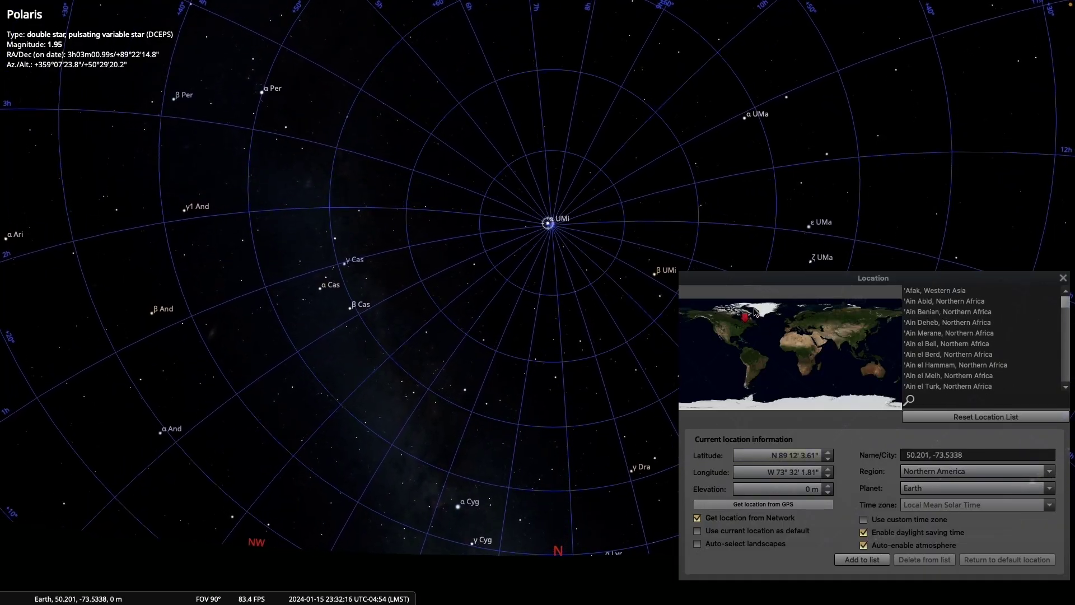
{"action": "scroll", "coordinate": [780, 458], "scroll_direction": "up", "scroll_amount": 5}
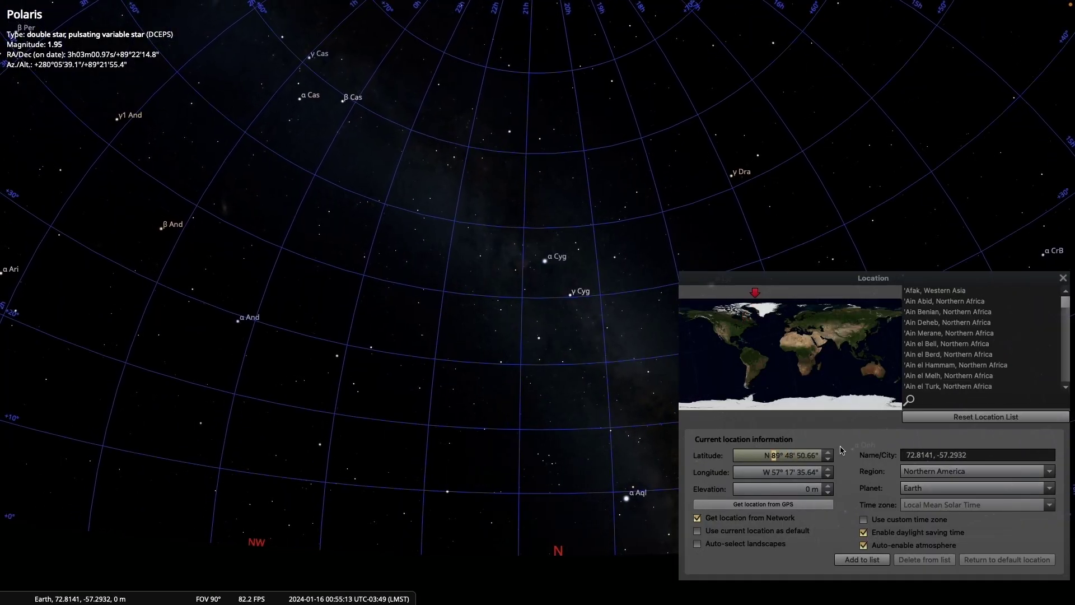
{"action": "left_click", "coordinate": [830, 453]}
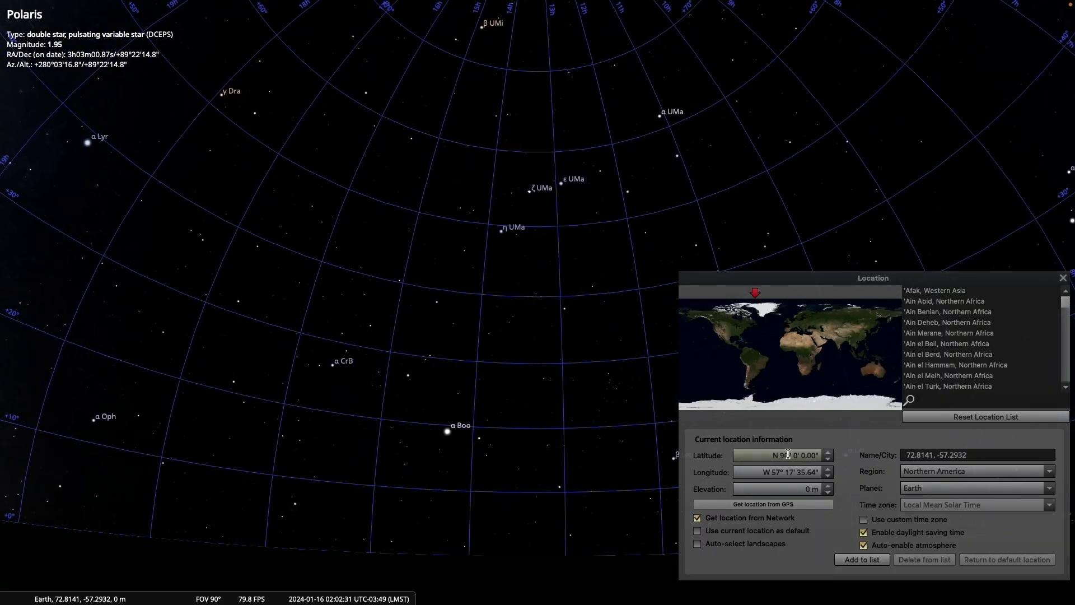
Step the Latitude spinner down once, from 90° N to 89° N
{"action": "left_click", "coordinate": [827, 459]}
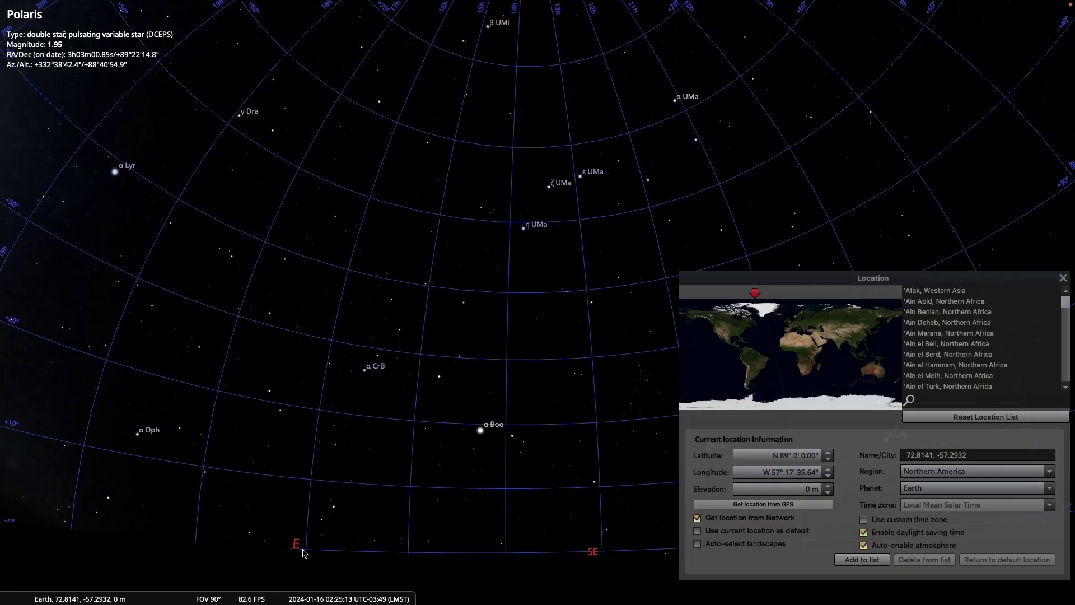
Set latitude to 0° and pan from east through south and west to north
{"action": "left_click", "coordinate": [785, 454]}
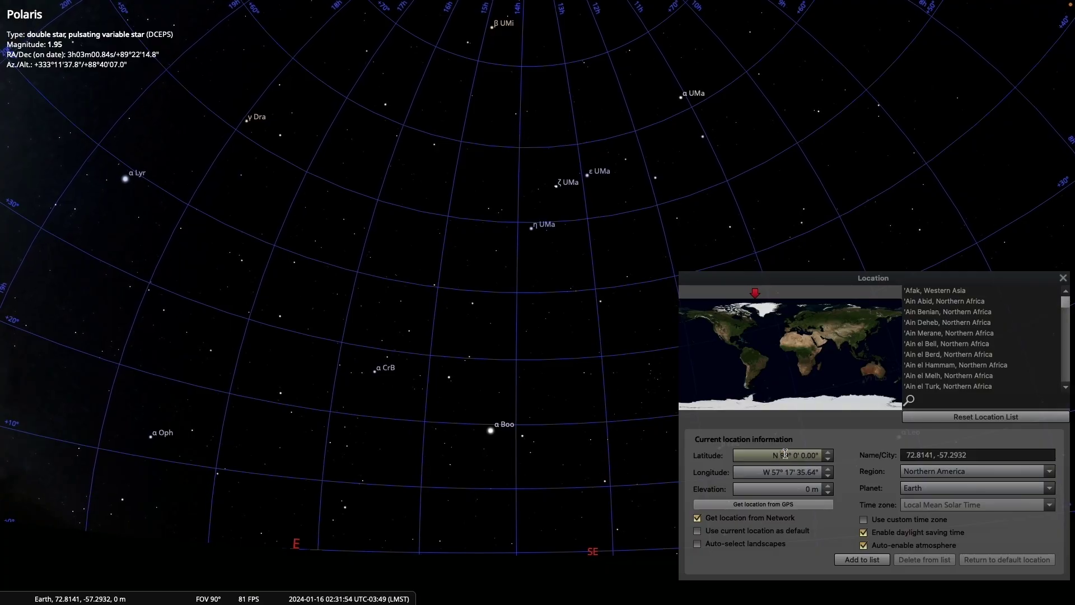
{"action": "type", "text": "0"}
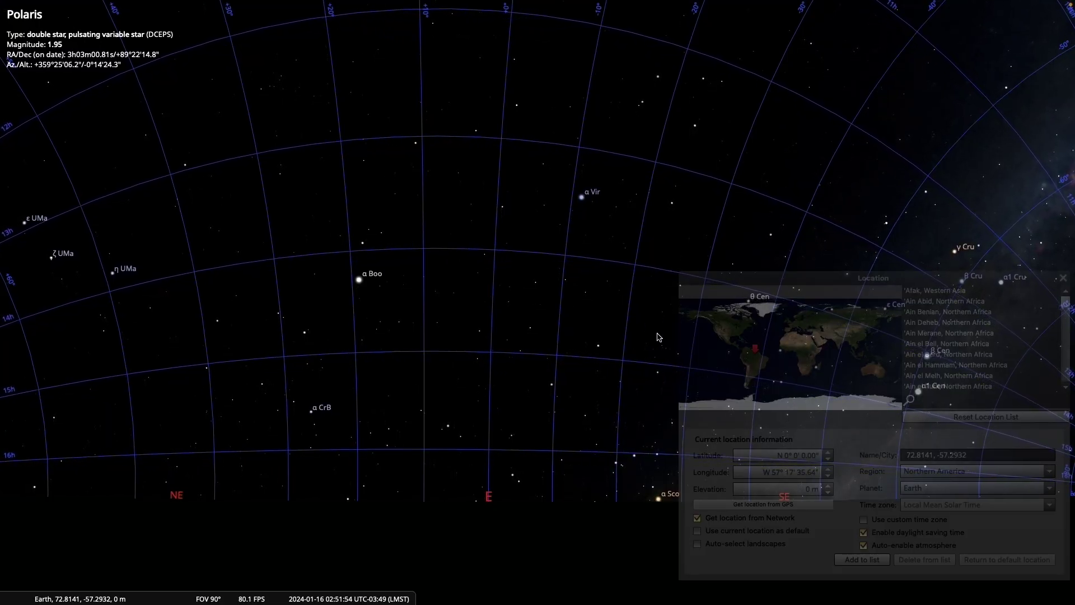
{"action": "key", "text": "Right"}
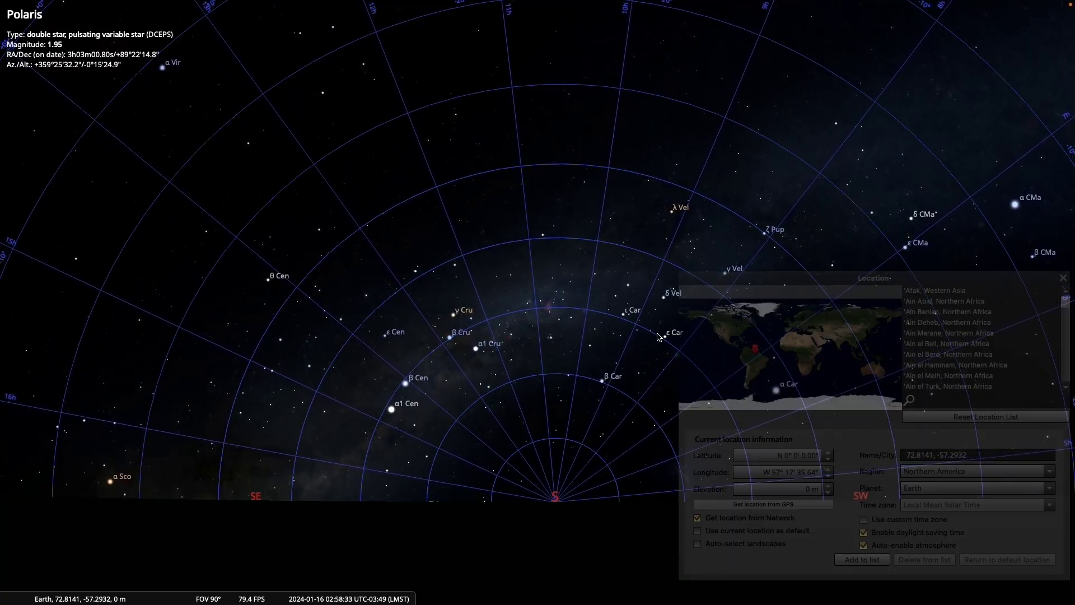
{"action": "key", "text": "Right"}
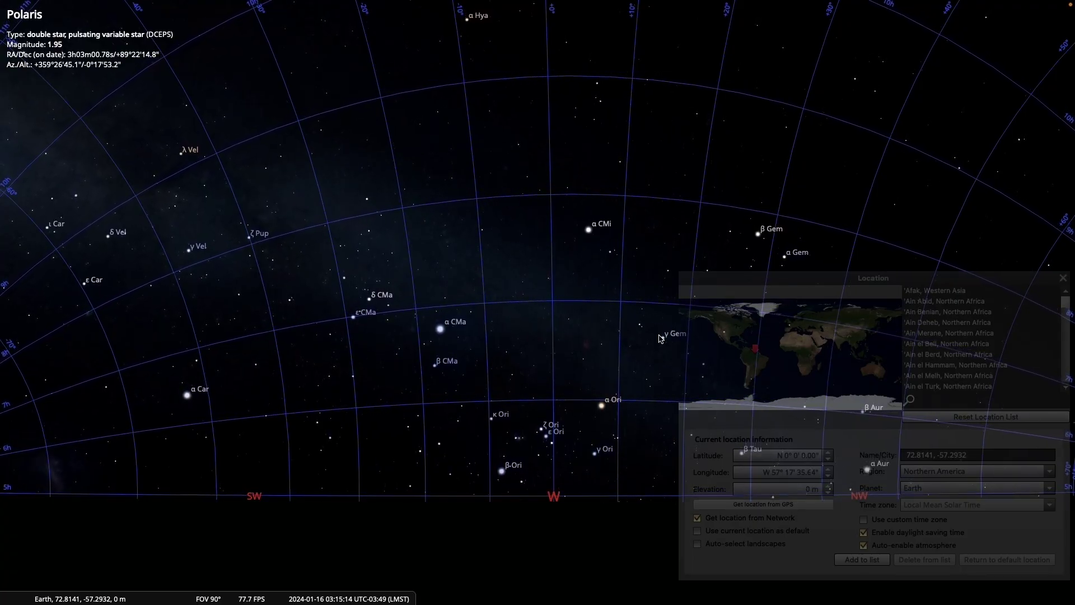
{"action": "key", "text": "Right"}
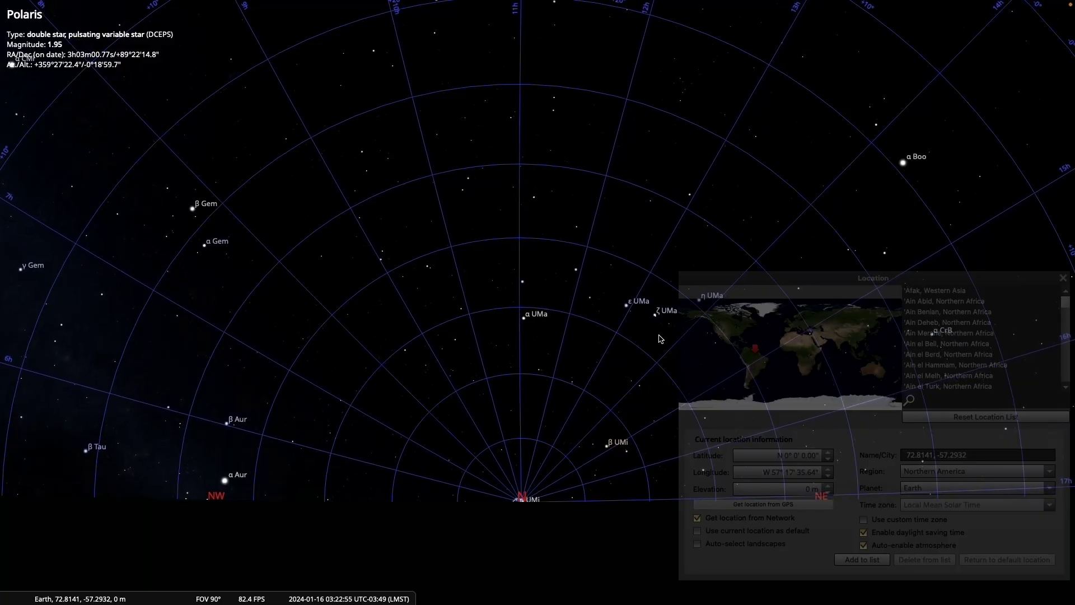
{"action": "scroll", "coordinate": [786, 454], "scroll_direction": "down", "scroll_amount": 1}
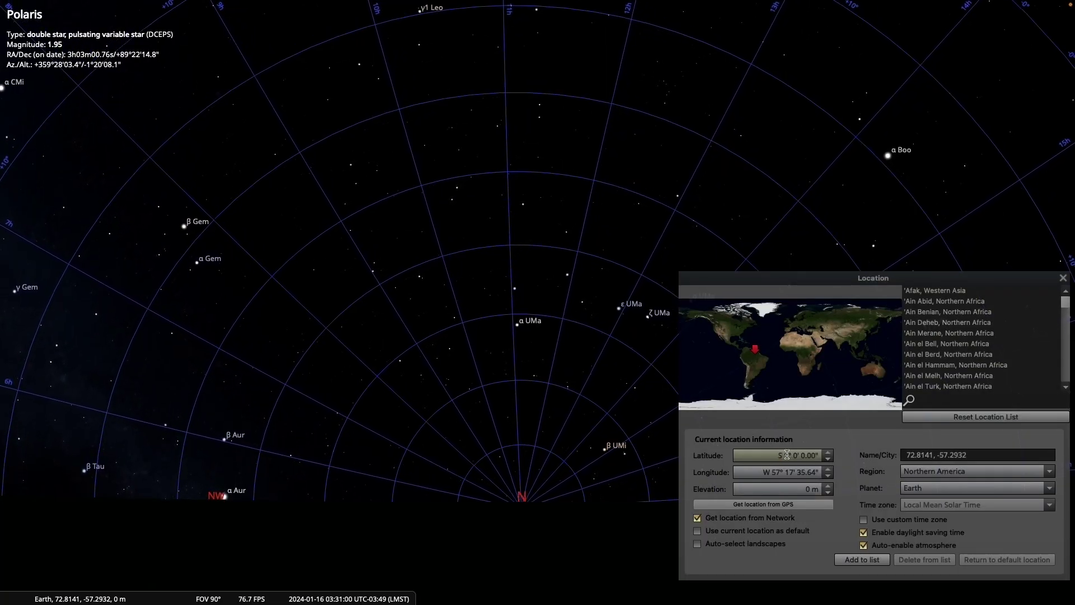
{"action": "scroll", "coordinate": [787, 454], "scroll_direction": "down", "scroll_amount": 2}
{"action": "type", "text": "4"}
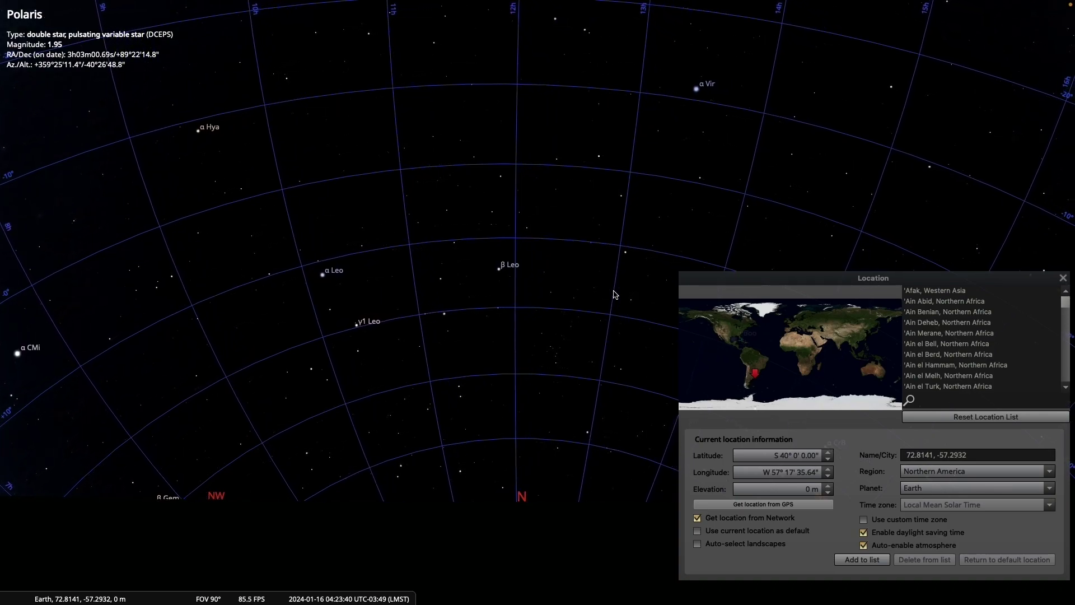
At 40° S, turn the view from north toward the eastern sky where Scorpius rises
{"action": "key", "text": "Right"}
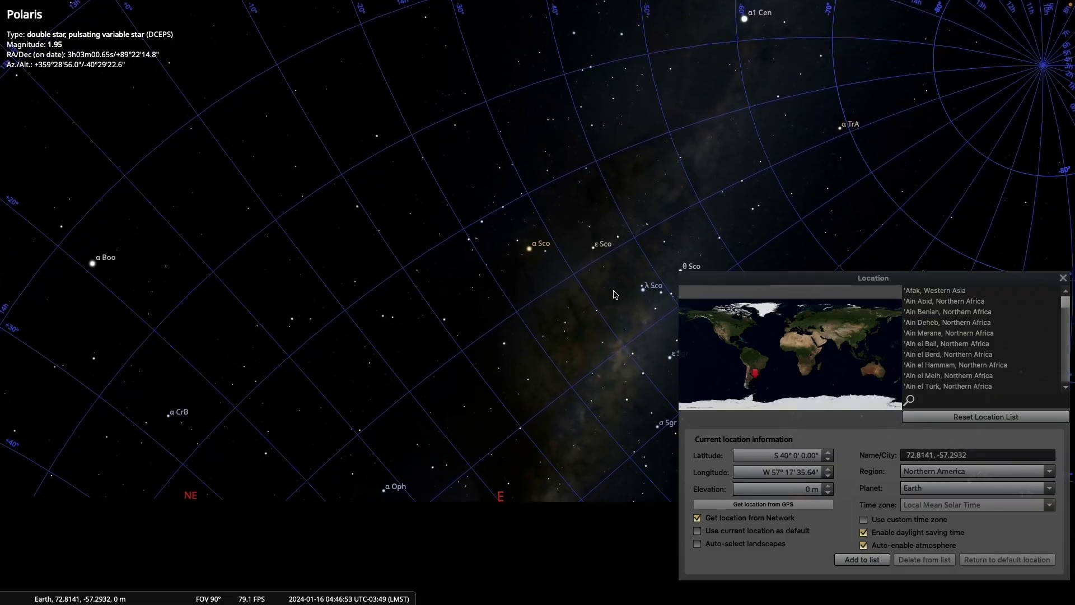
Turn the view south and turn on constellation labels and stick figures
{"action": "key", "text": "Right"}
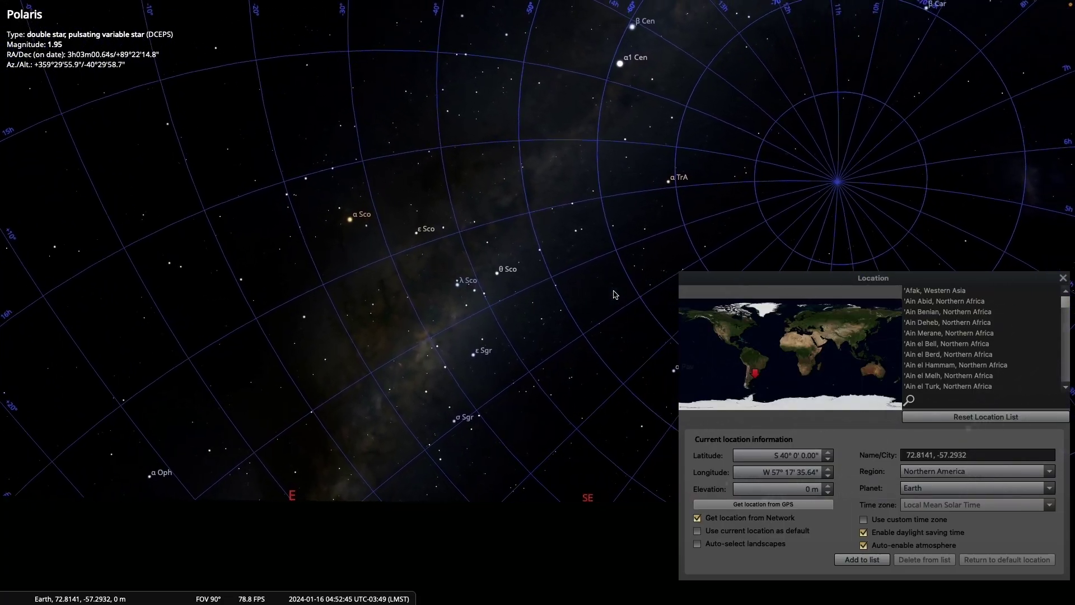
{"action": "key", "text": "Right"}
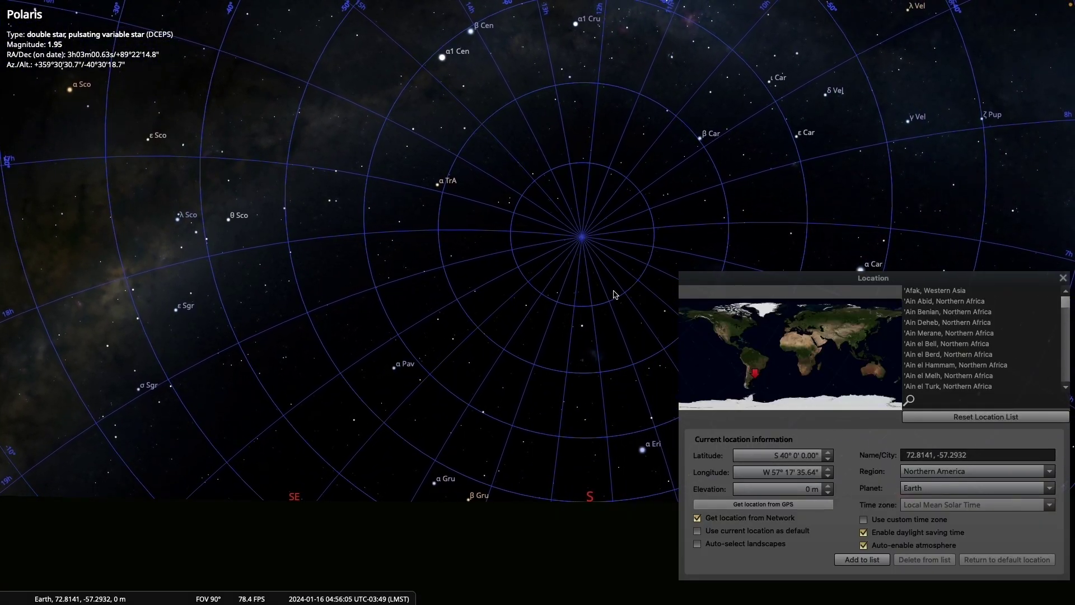
{"action": "key", "text": "Right"}
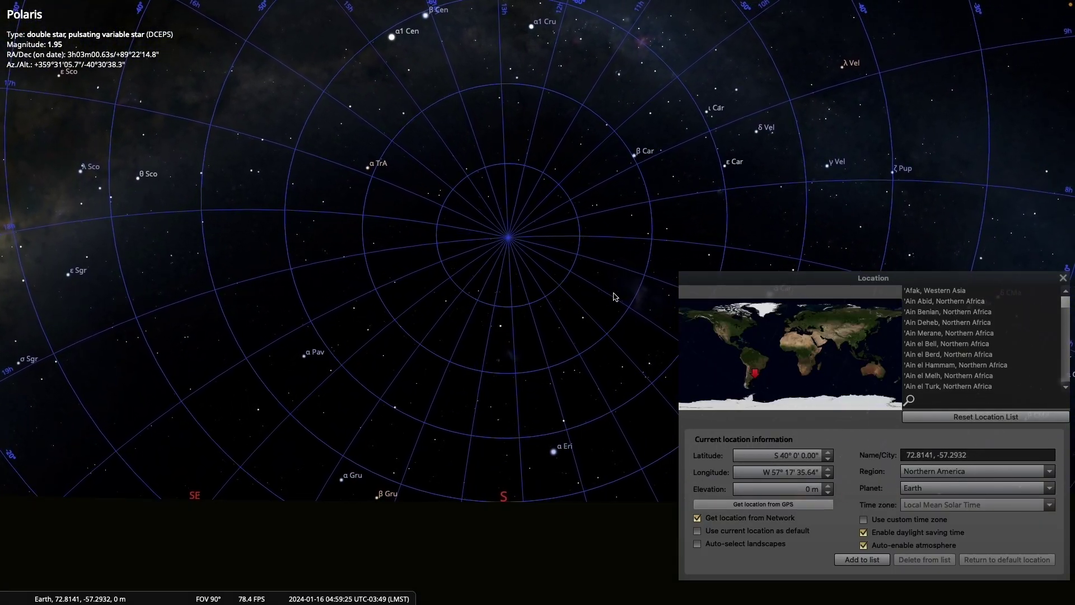
{"action": "key", "text": "v"}
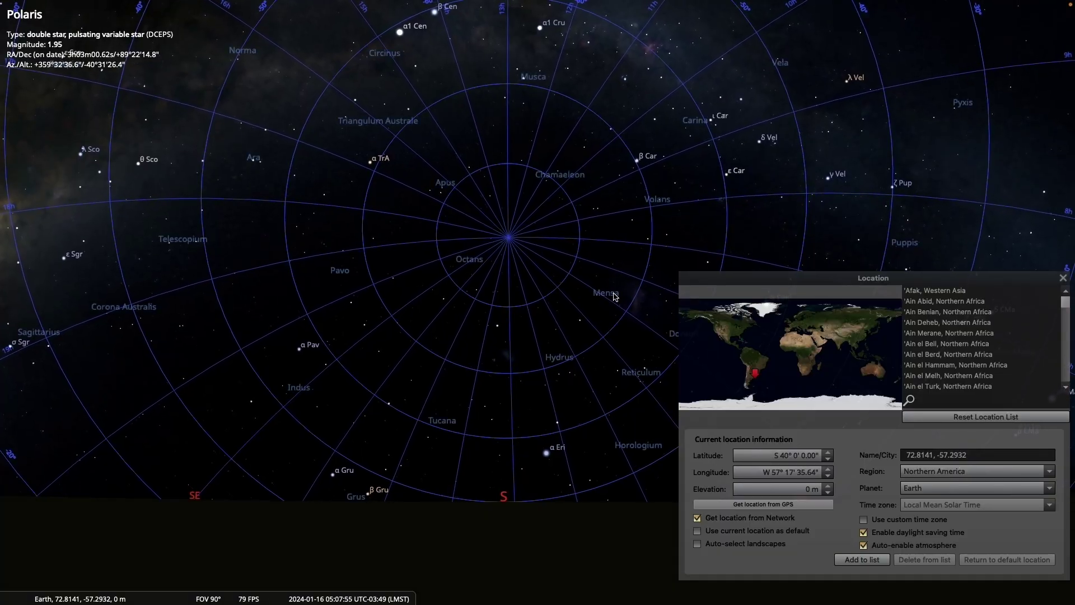
{"action": "key", "text": "c"}
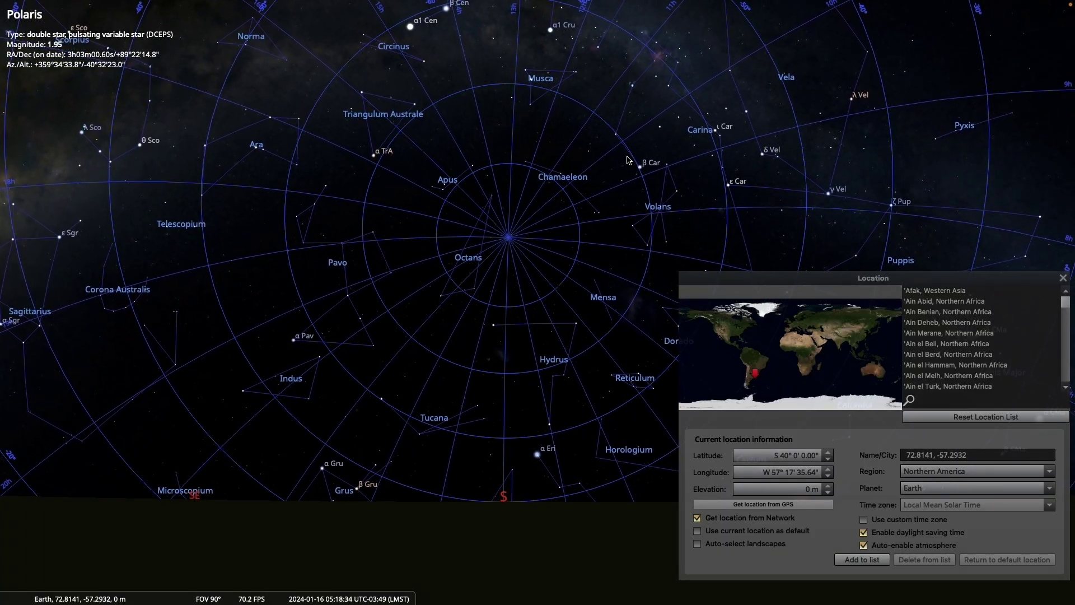
Tilt up and drag the sky to centre the south celestial pole in Octans
{"action": "key", "text": "Escape"}
{"action": "key", "text": "Up"}
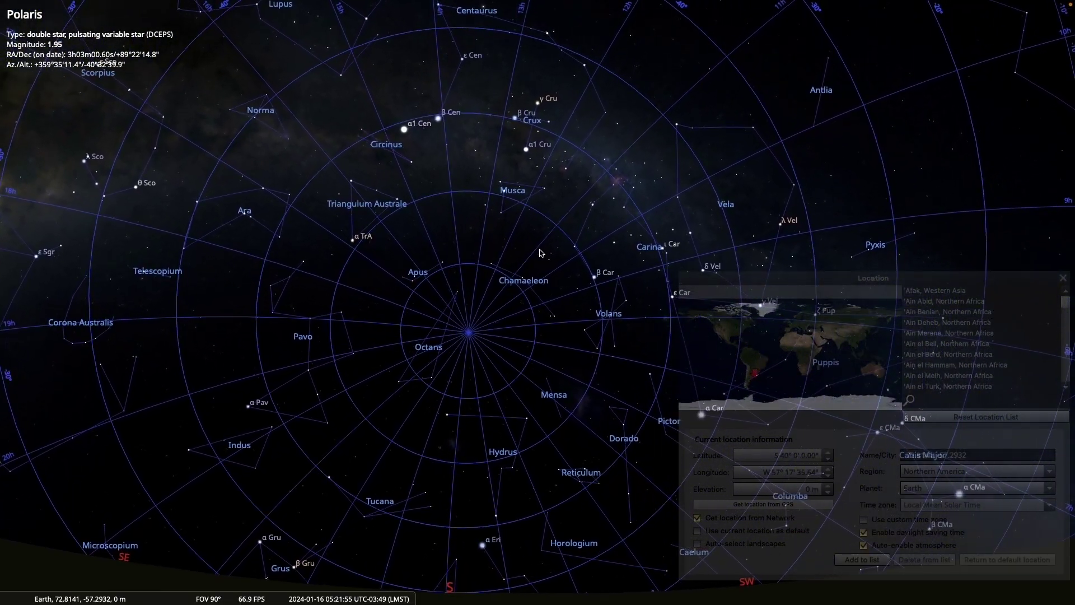
{"action": "left_click_drag", "start_coordinate": [566, 250], "coordinate": [463, 321]}
{"action": "scroll", "coordinate": [462, 322], "scroll_direction": "up", "scroll_amount": 1}
{"action": "scroll", "coordinate": [463, 322], "scroll_direction": "up", "scroll_amount": 3}
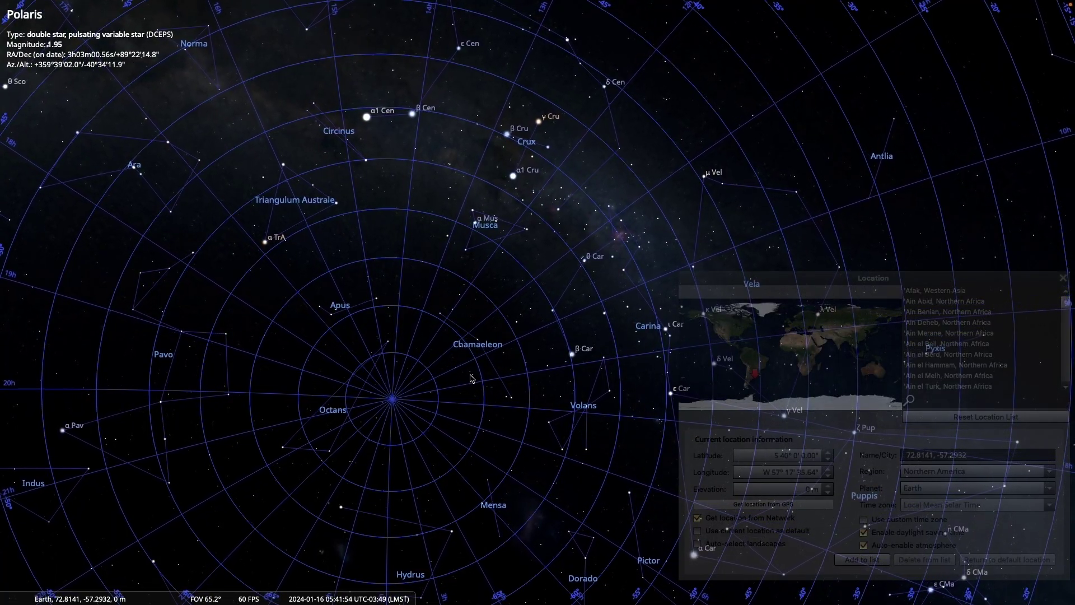
{"action": "left_click_drag", "start_coordinate": [472, 378], "coordinate": [588, 135]}
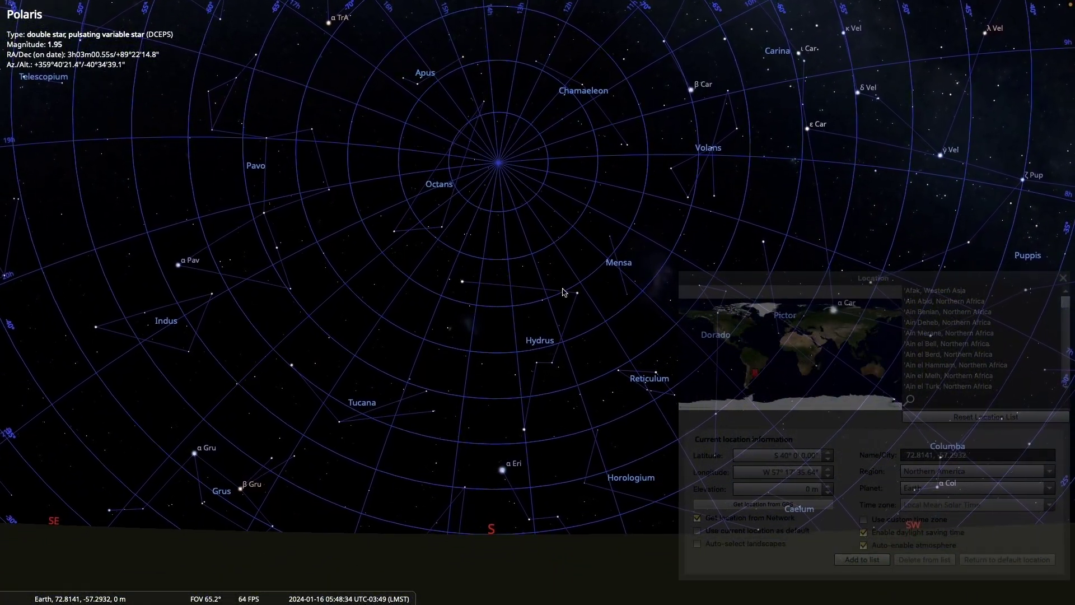
{"action": "scroll", "coordinate": [553, 318], "scroll_direction": "down", "scroll_amount": 2}
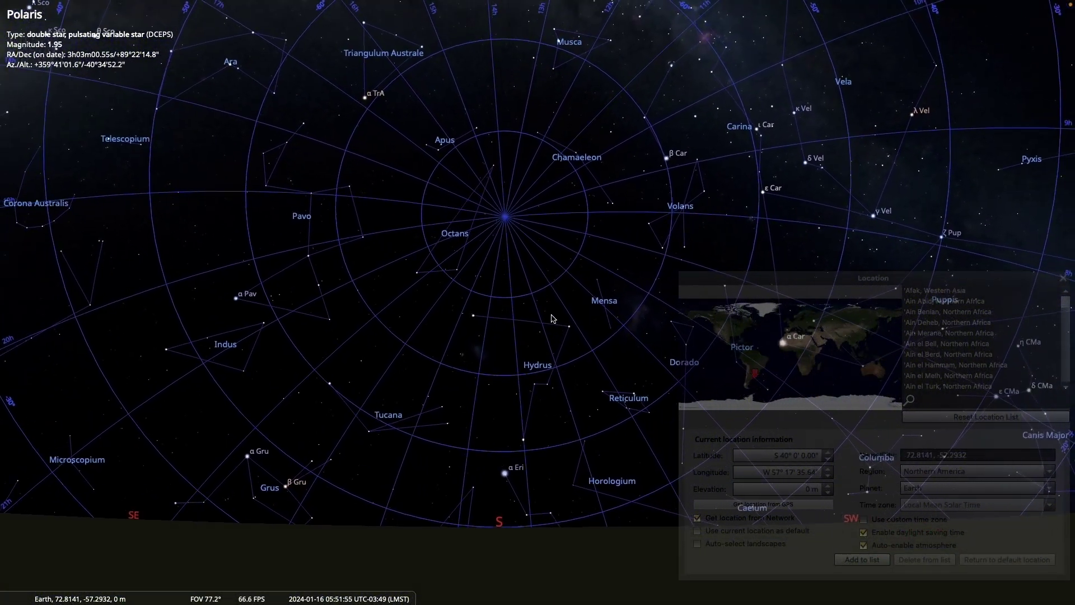
Set latitude to 90° S and pan around the horizon to Crux and Centaurus
{"action": "double_click", "coordinate": [783, 455]}
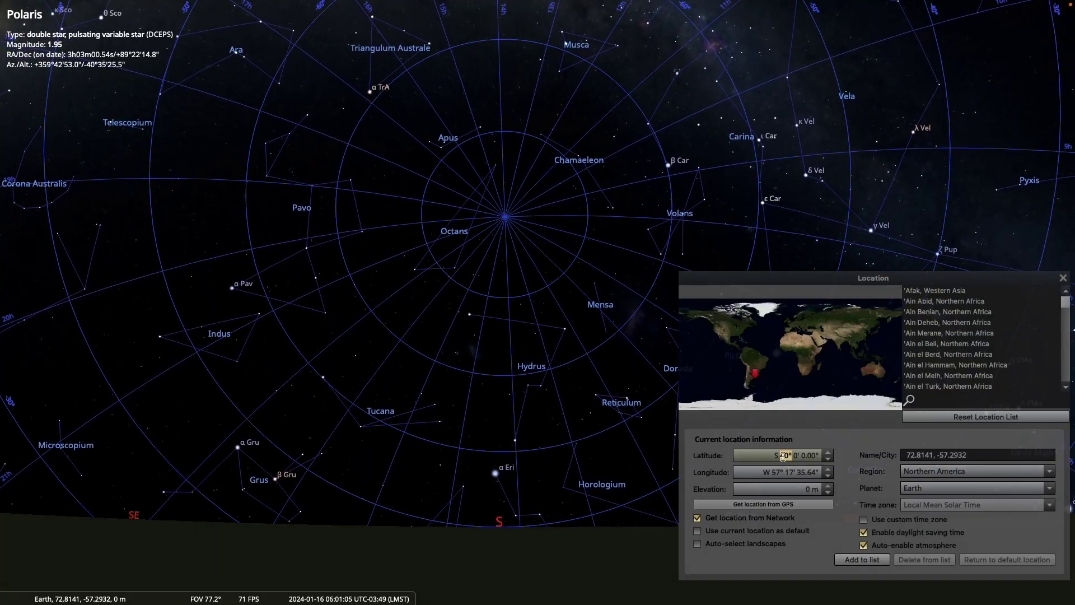
{"action": "type", "text": "380"}
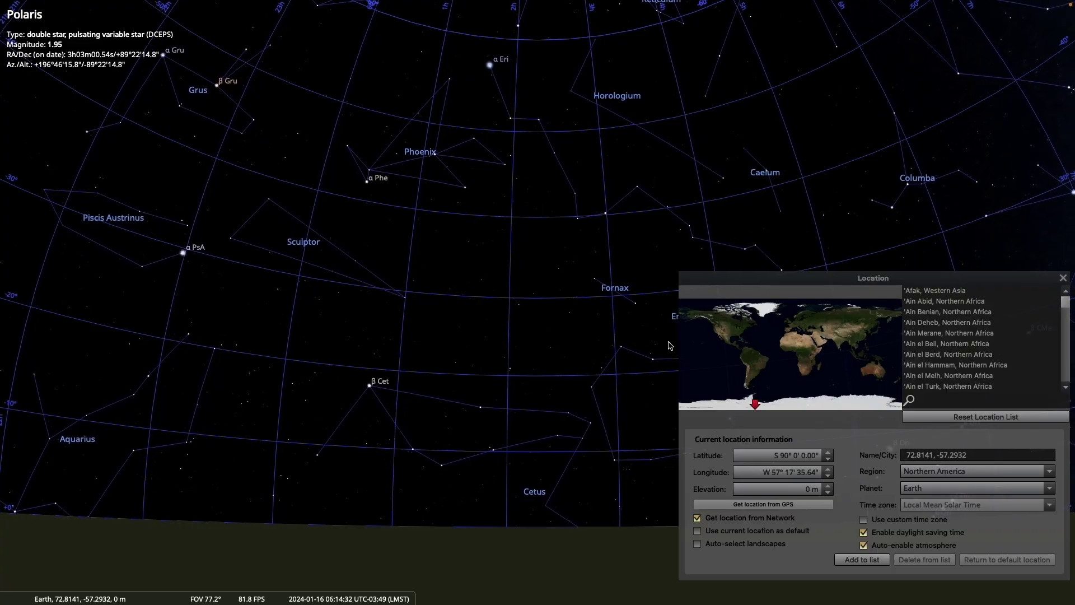
{"action": "key", "text": "Right"}
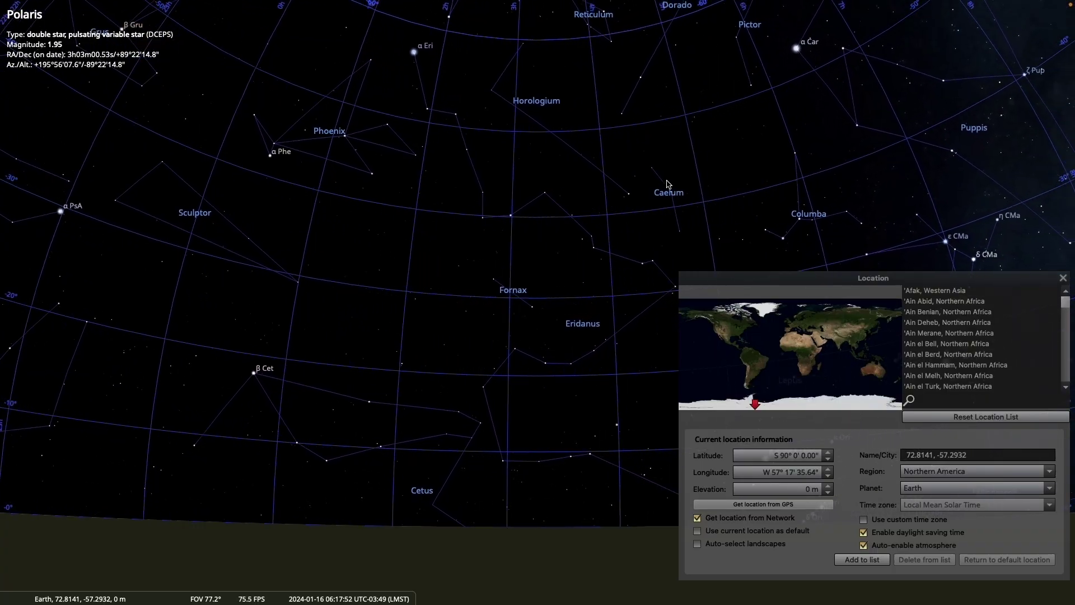
{"action": "key", "text": "Right"}
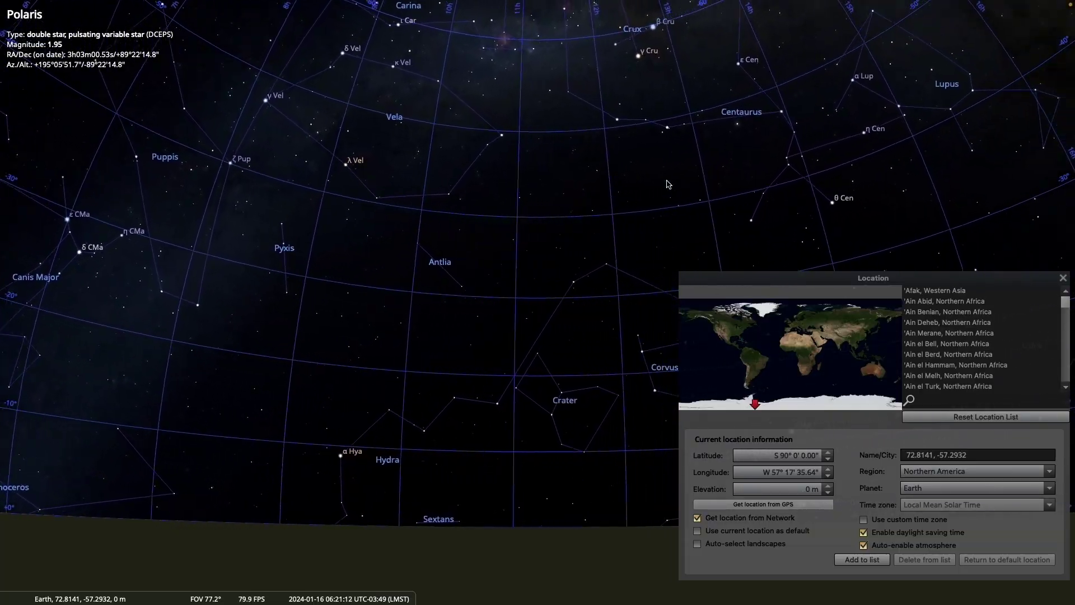
{"action": "key", "text": "Right"}
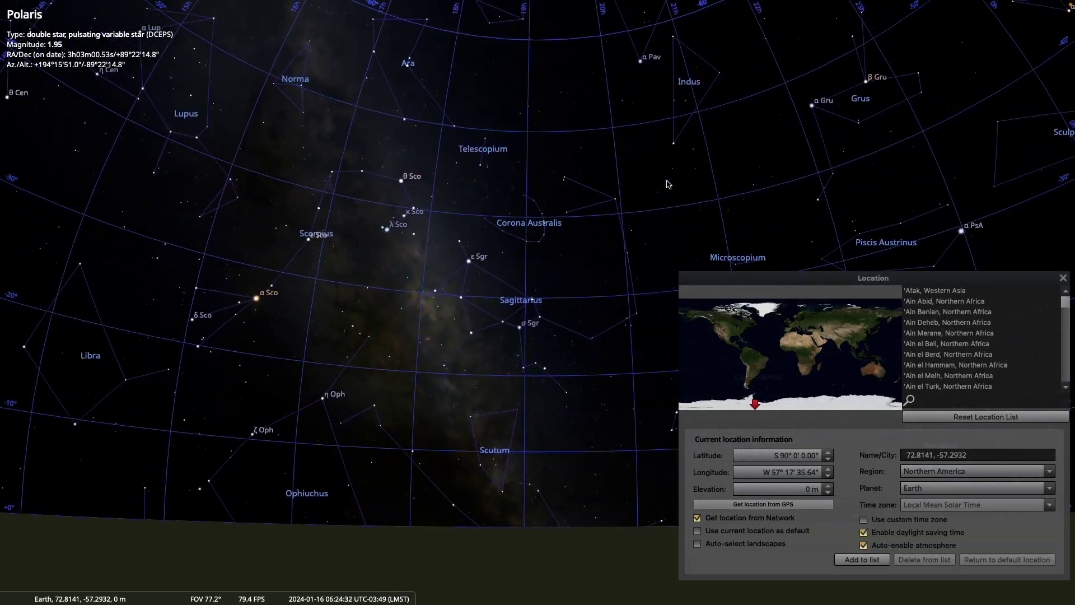
{"action": "key", "text": "Right"}
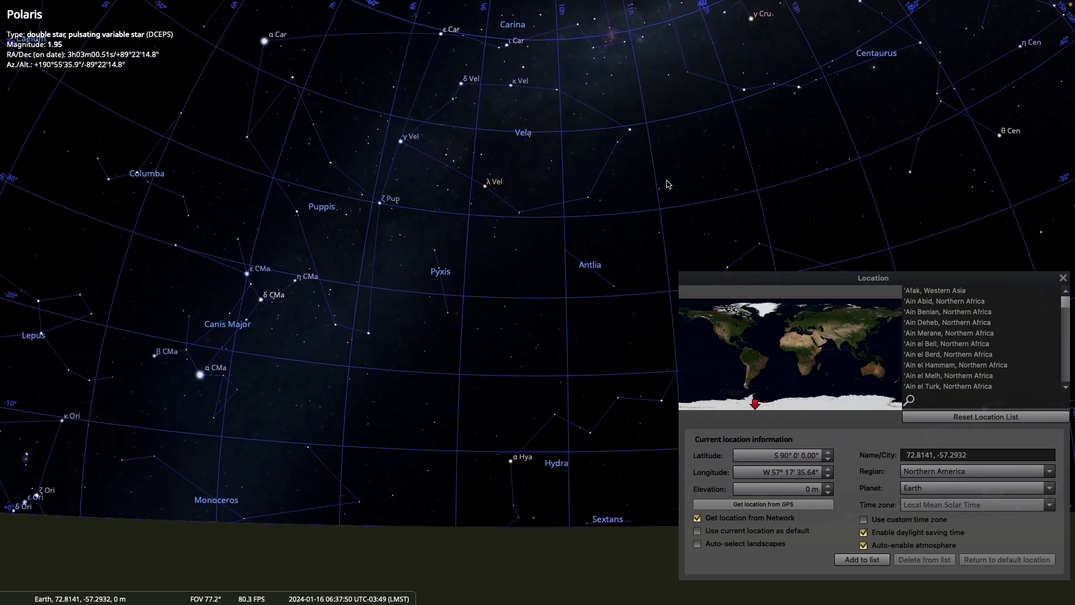
{"action": "key", "text": "Right"}
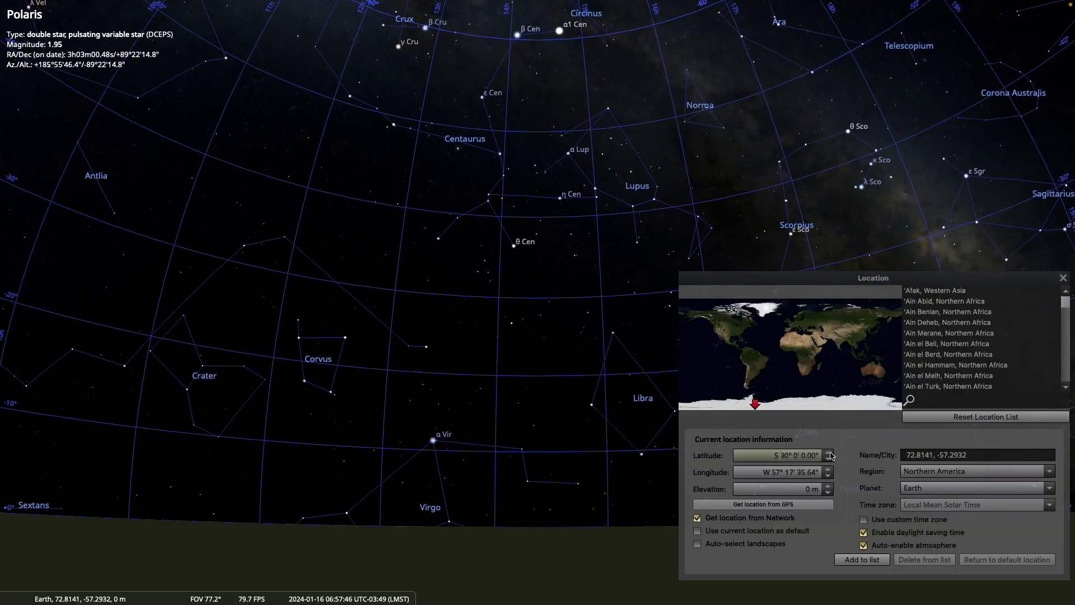
{"action": "scroll", "coordinate": [782, 455], "scroll_direction": "up", "scroll_amount": 1}
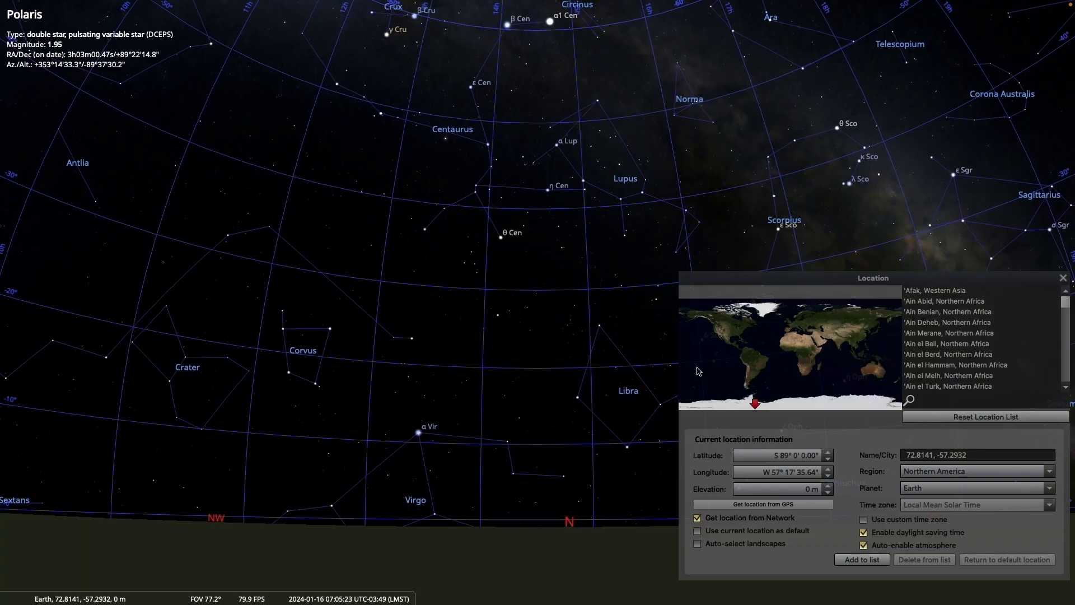
Try fetching the observer's location with 'Get location from GPS'
{"action": "left_click", "coordinate": [766, 504]}
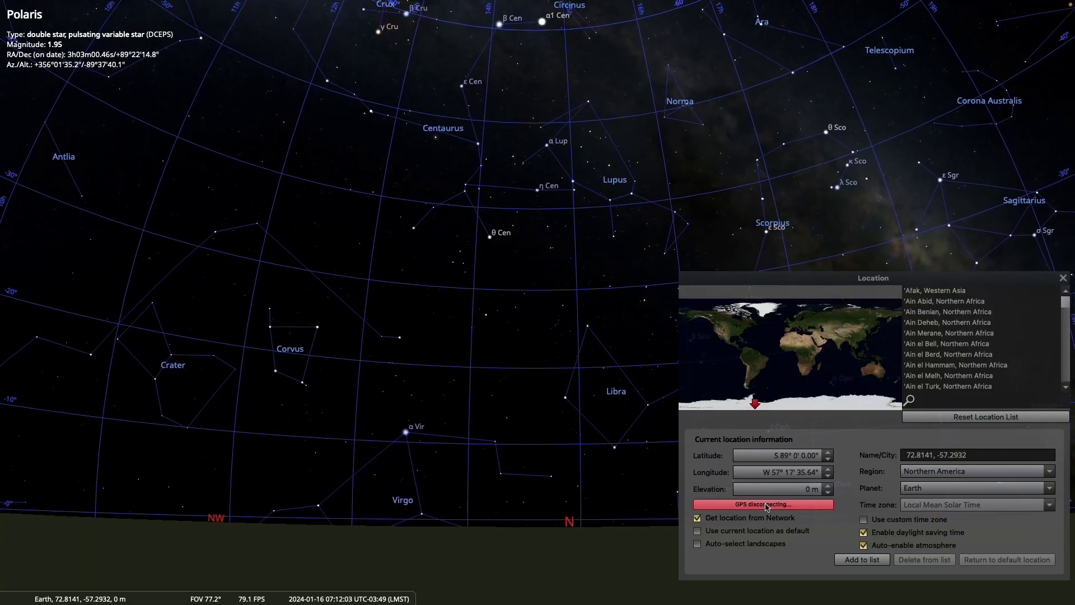